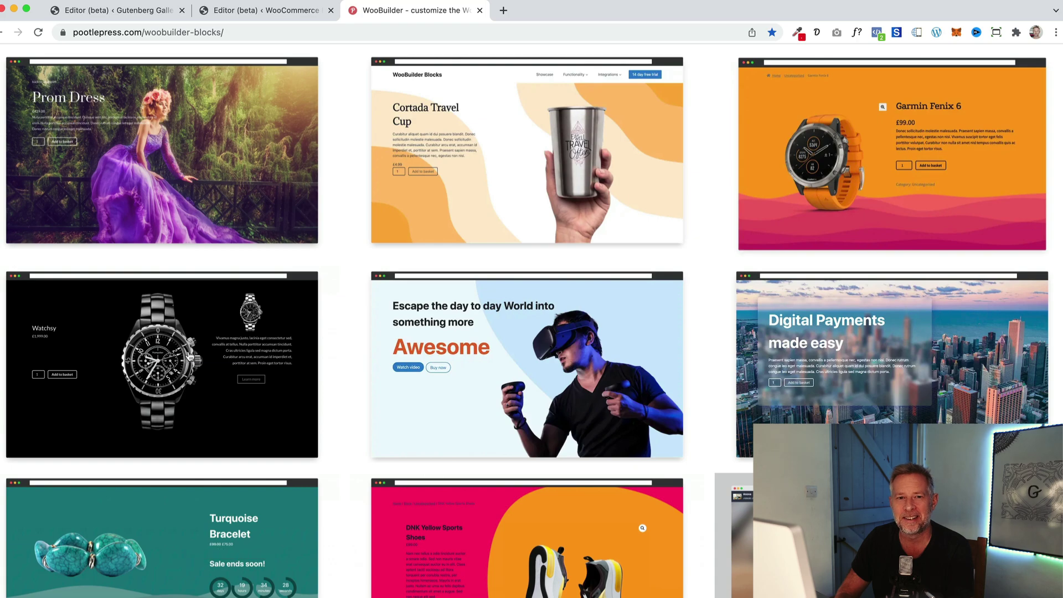
Open the Watchsy example in the lightbox gallery and step through the next product designs.
left_click(190, 356)
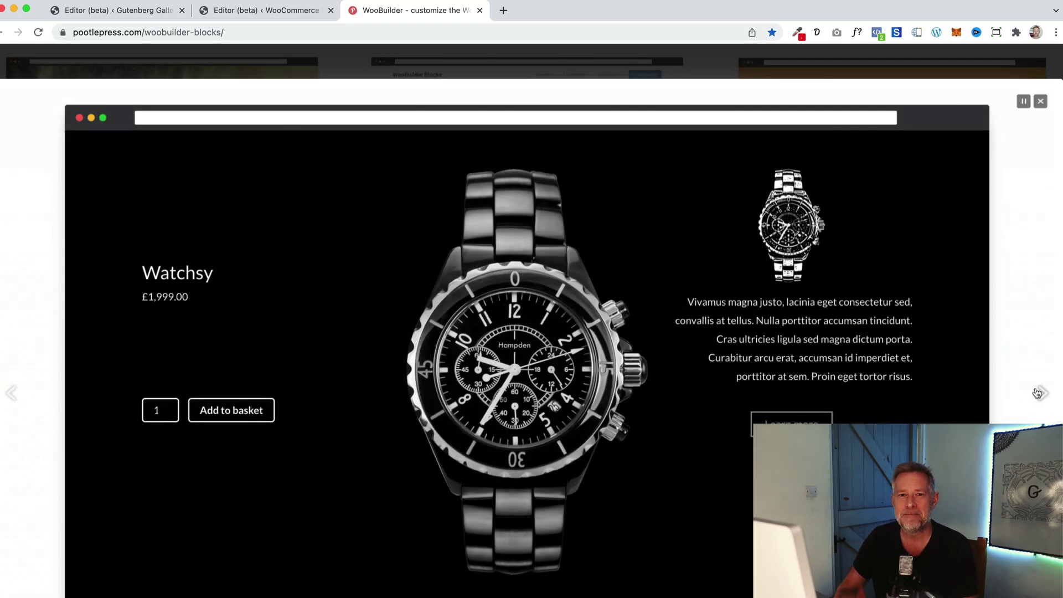
left_click(1037, 393)
left_click(829, 388)
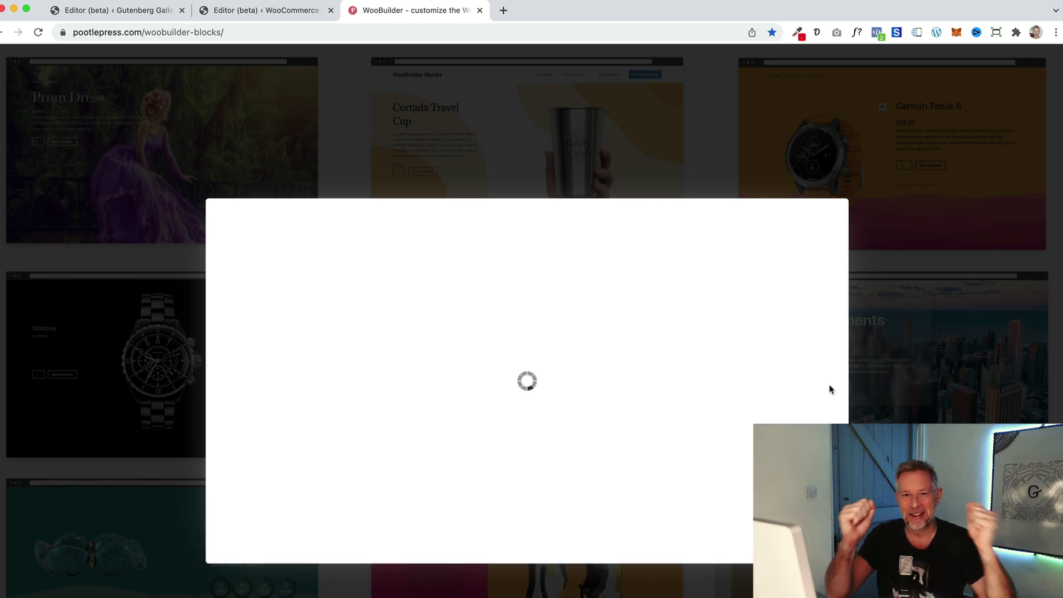
left_click(829, 388)
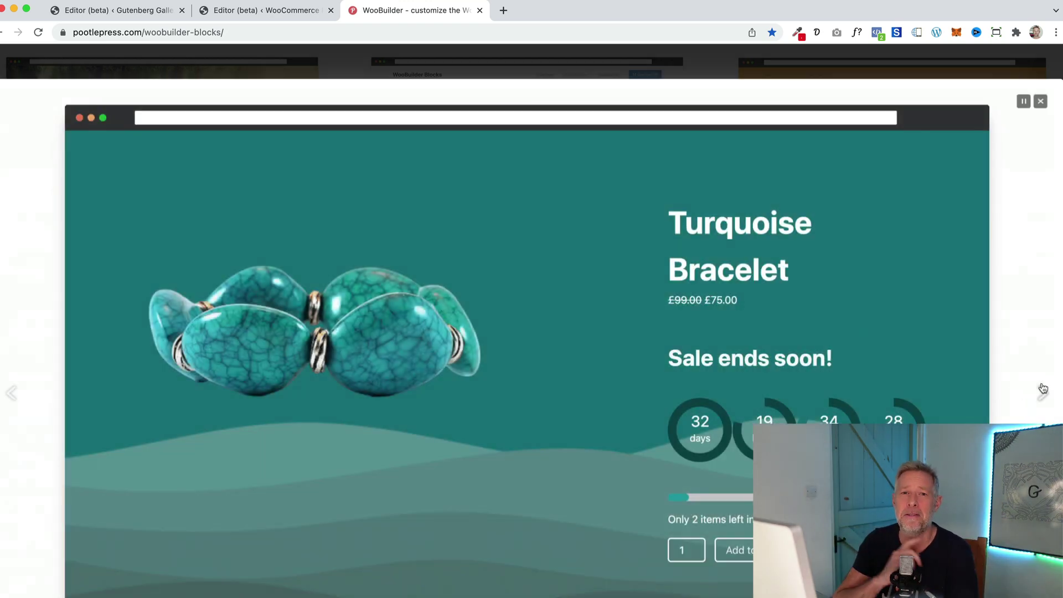
left_click(1043, 388)
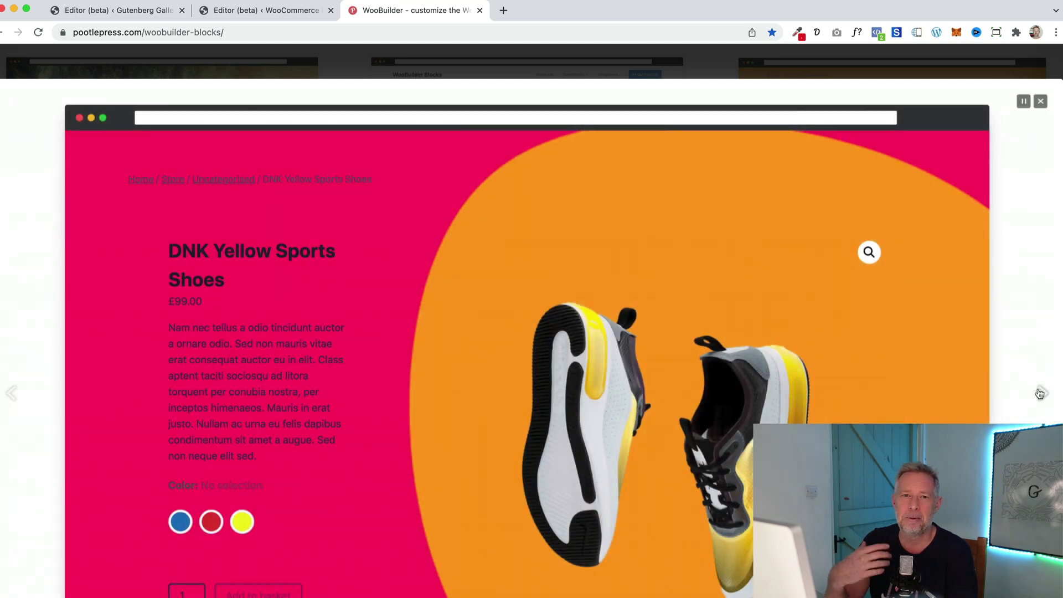
Advance one more slide, then scroll down and enlarge the Premium WooCommerce Gutenberg Blocks image.
left_click(1038, 392)
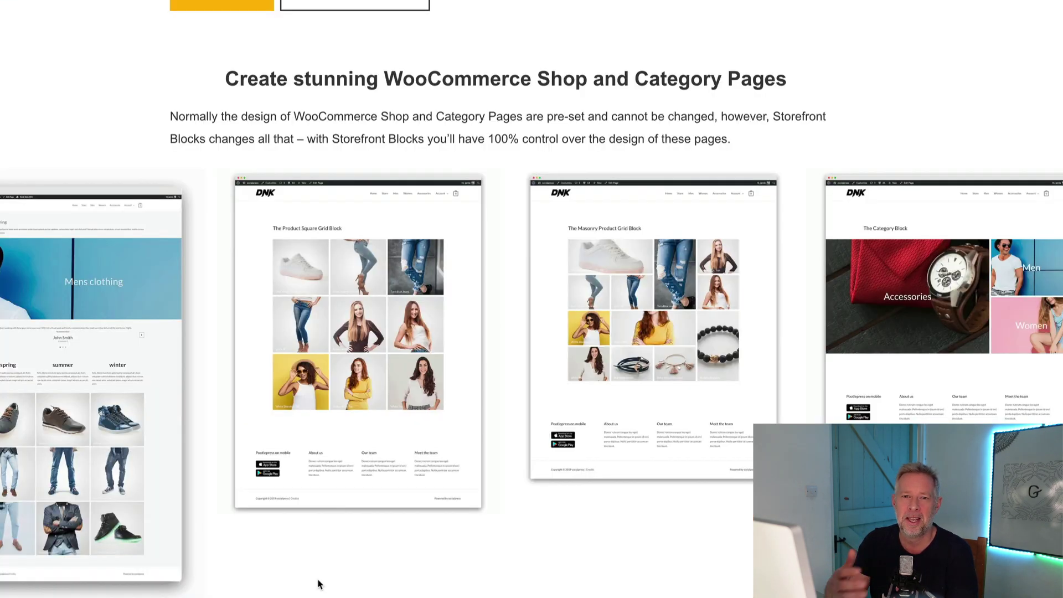
scroll(320, 581, "down", 1)
scroll(320, 584, "down", 15)
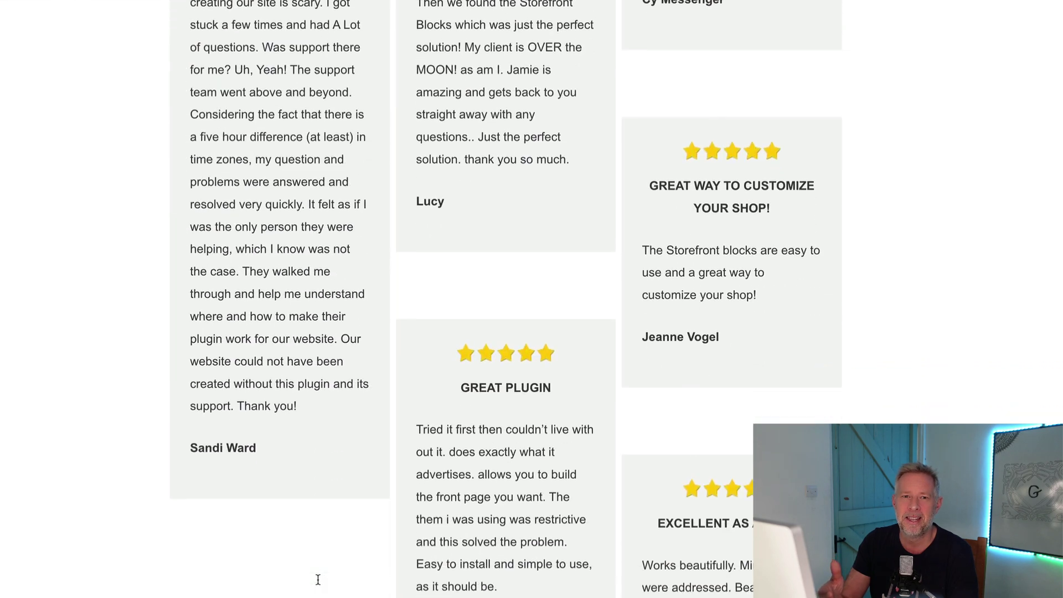
scroll(320, 584, "down", 15)
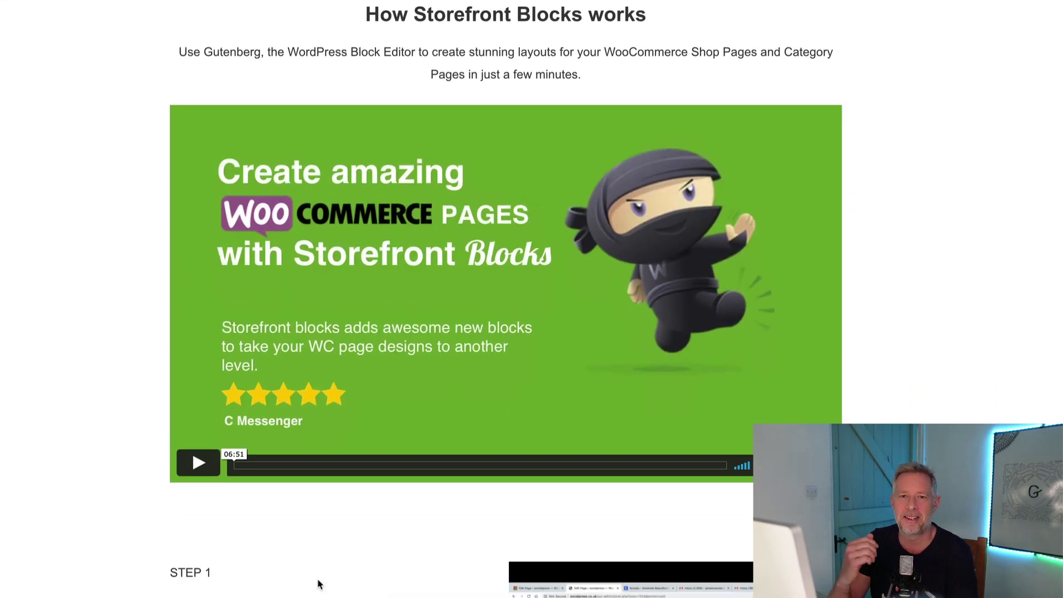
scroll(320, 584, "down", 20)
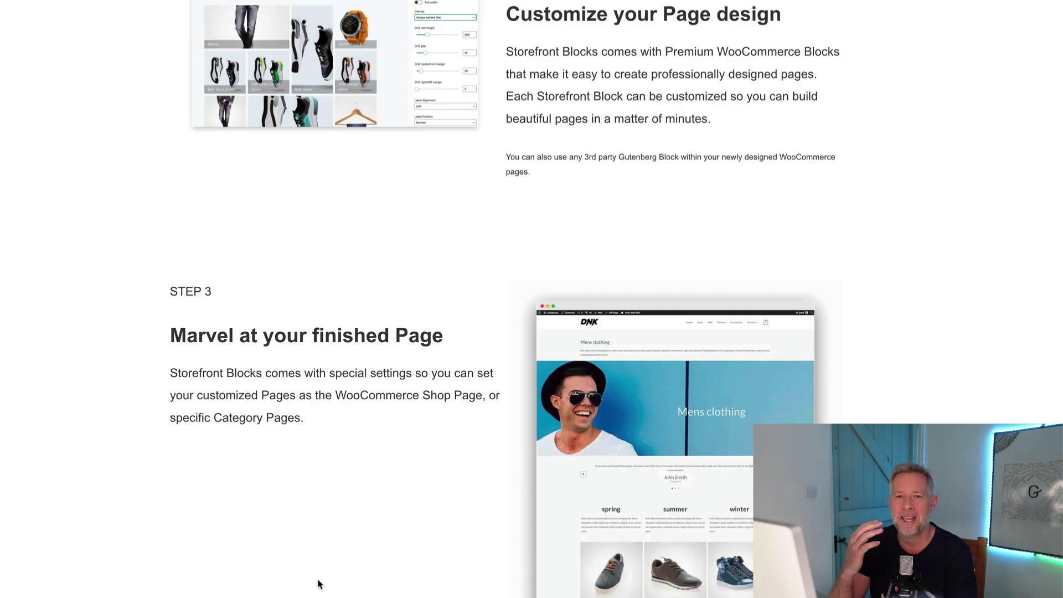
scroll(320, 585, "down", 15)
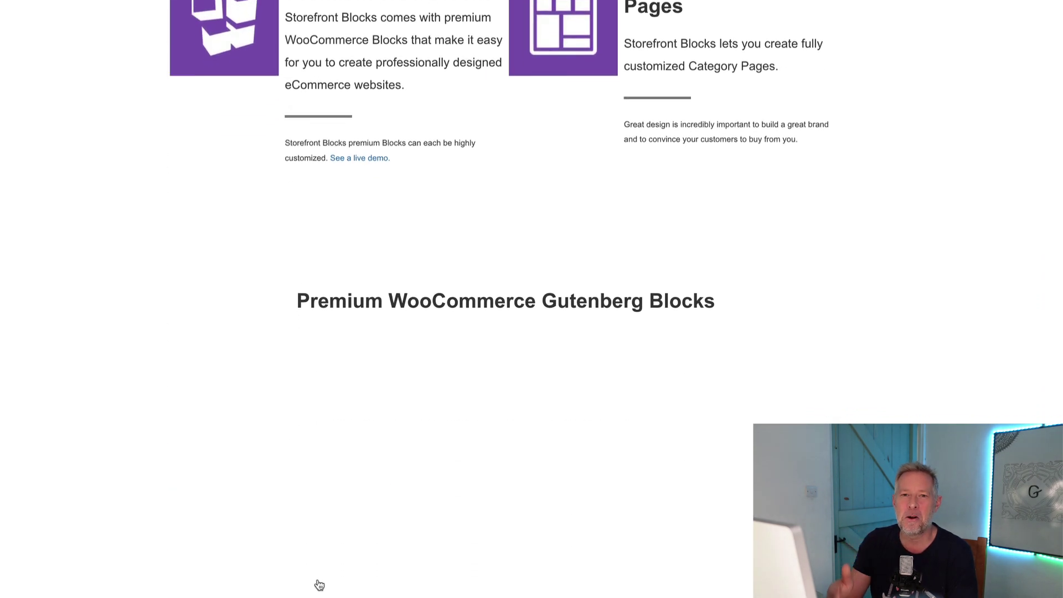
scroll(320, 584, "down", 3)
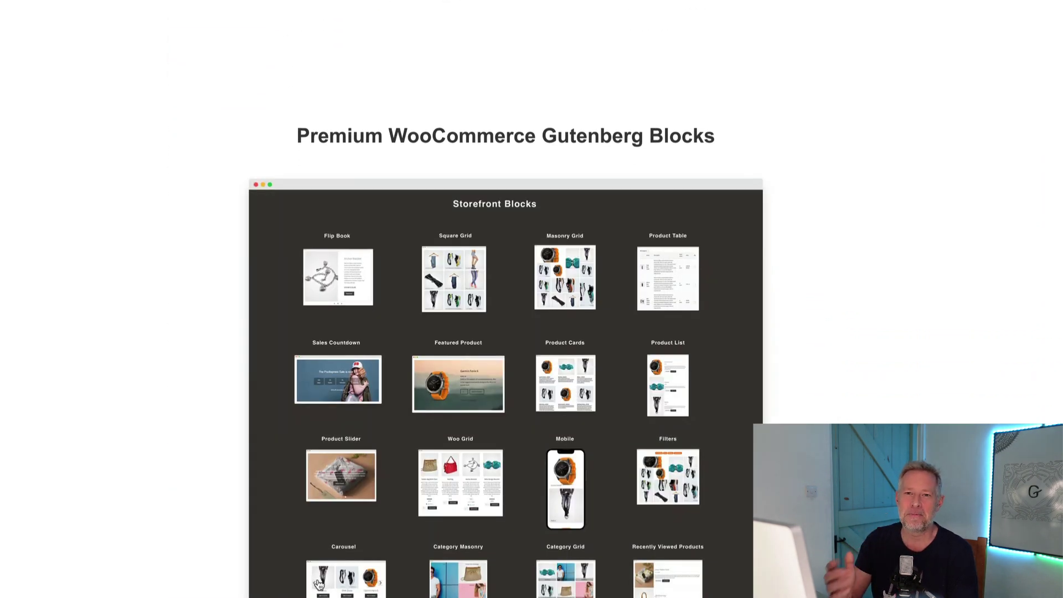
scroll(319, 585, "down", 3)
left_click(430, 440)
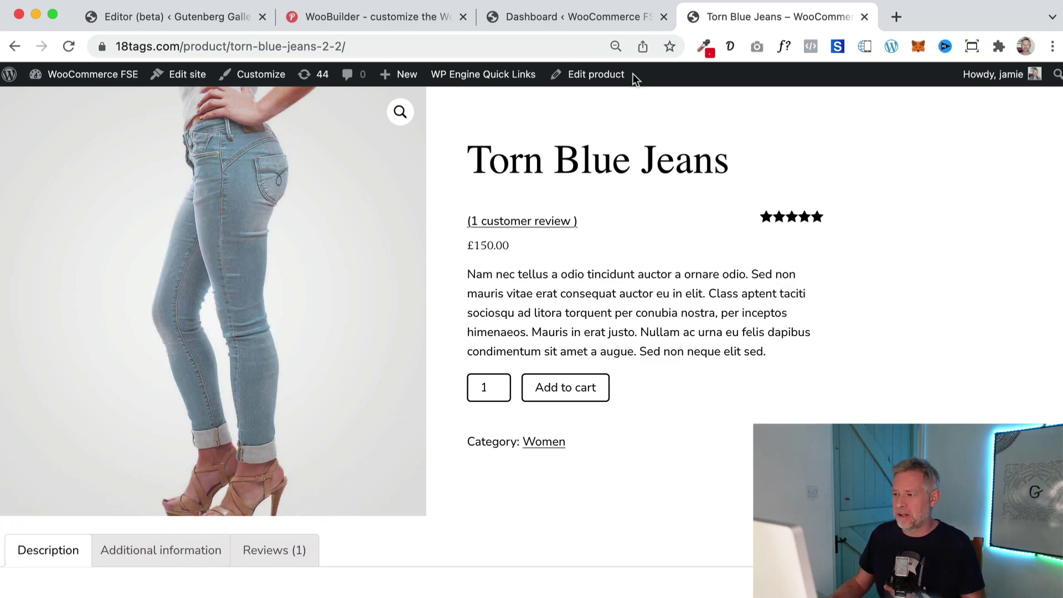
From the WordPress dashboard, open Appearance > Editor (beta).
left_click(620, 22)
mouse_move(48, 445)
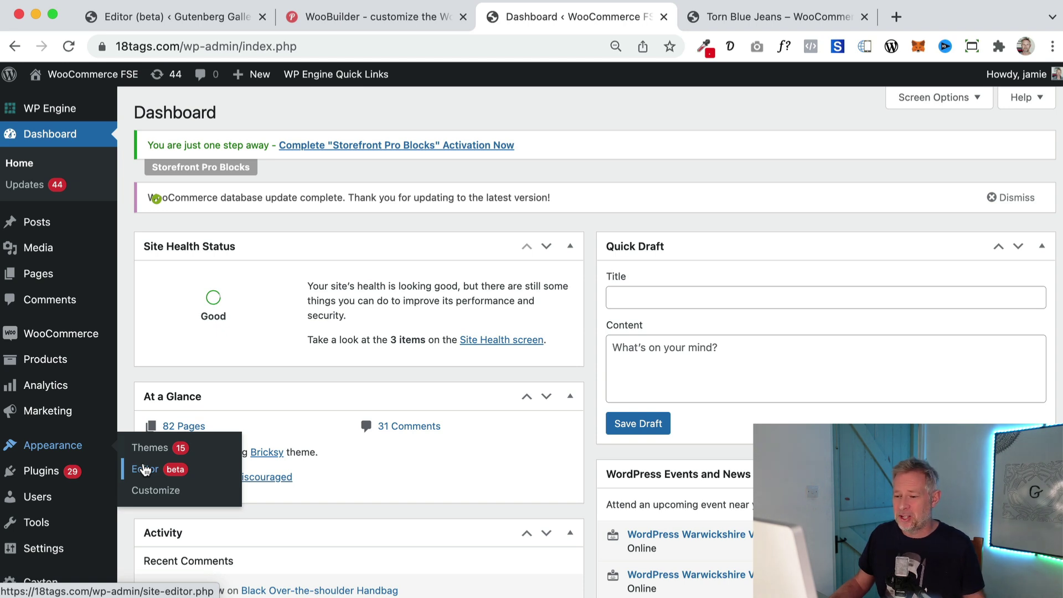
left_click(218, 453)
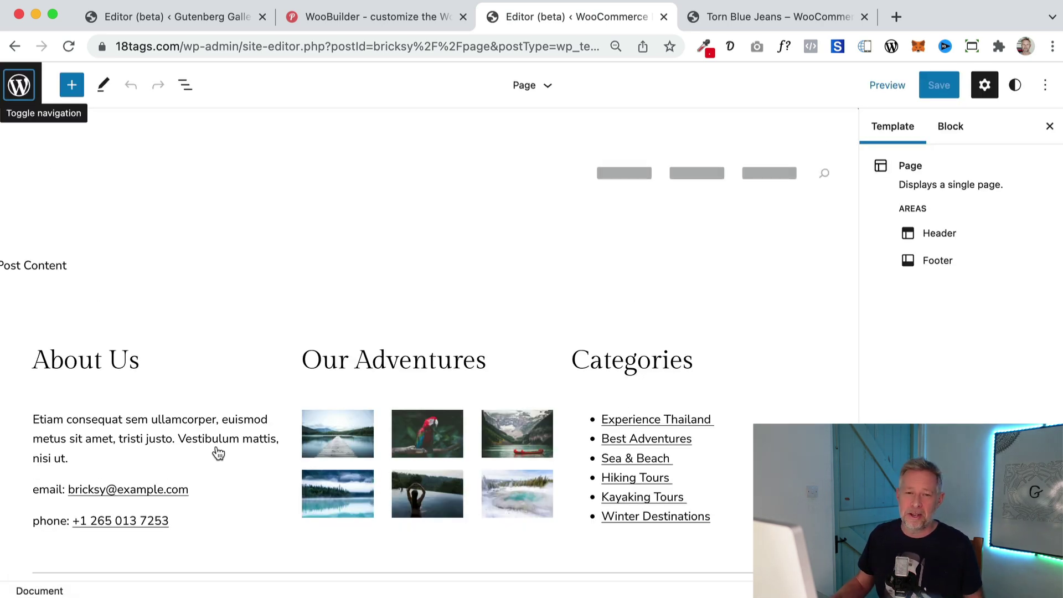
Open the Single Product template from the site editor's Templates list.
left_click(19, 85)
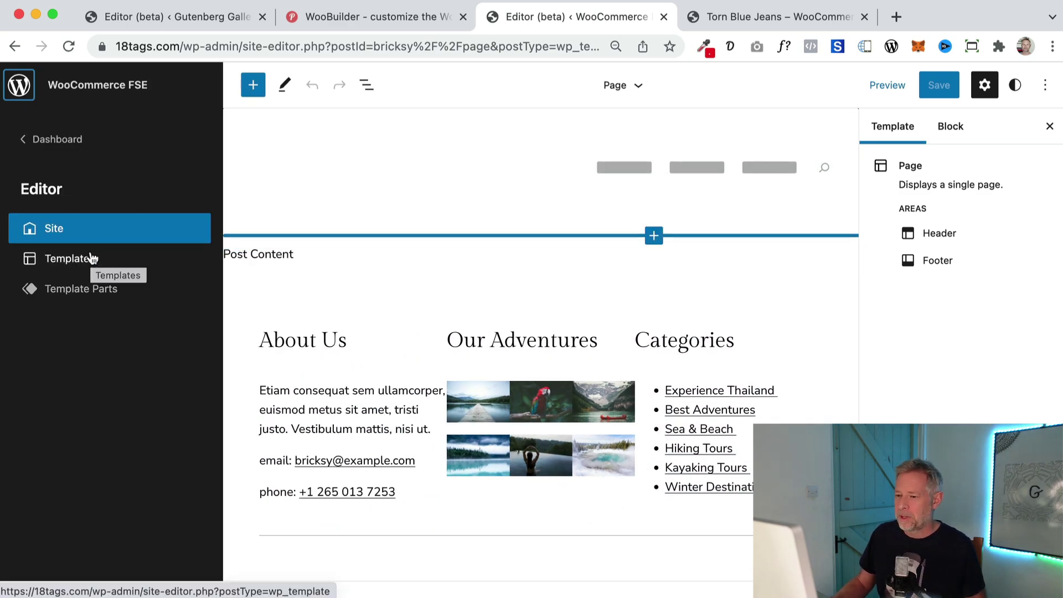
left_click(92, 258)
scroll(470, 532, "down", 3)
scroll(469, 531, "down", 4)
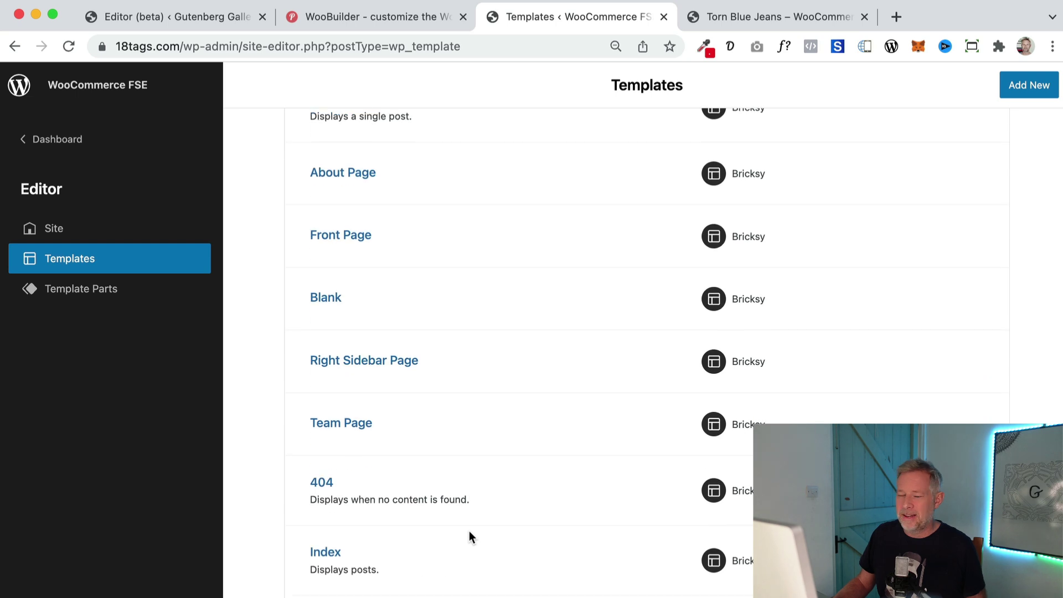
scroll(464, 530, "down", 5)
scroll(464, 530, "down", 3)
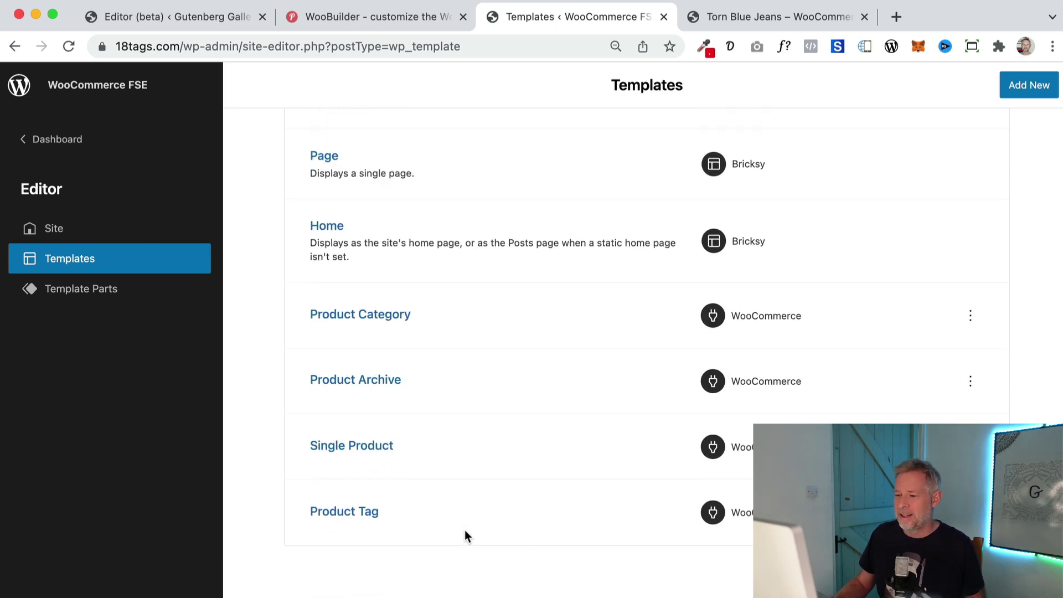
left_click(352, 447)
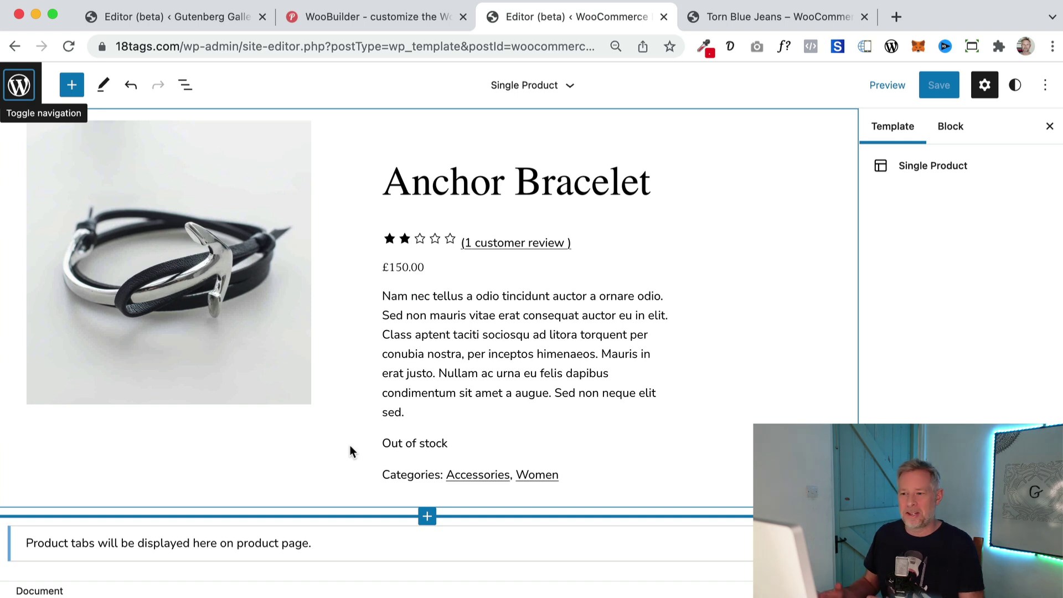
left_click(184, 89)
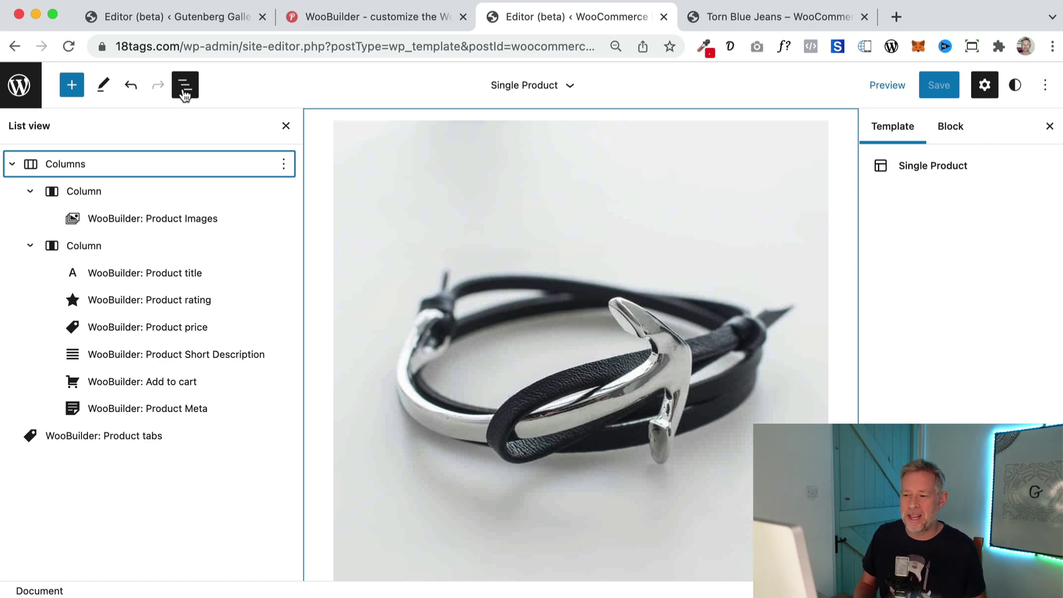
left_click(72, 85)
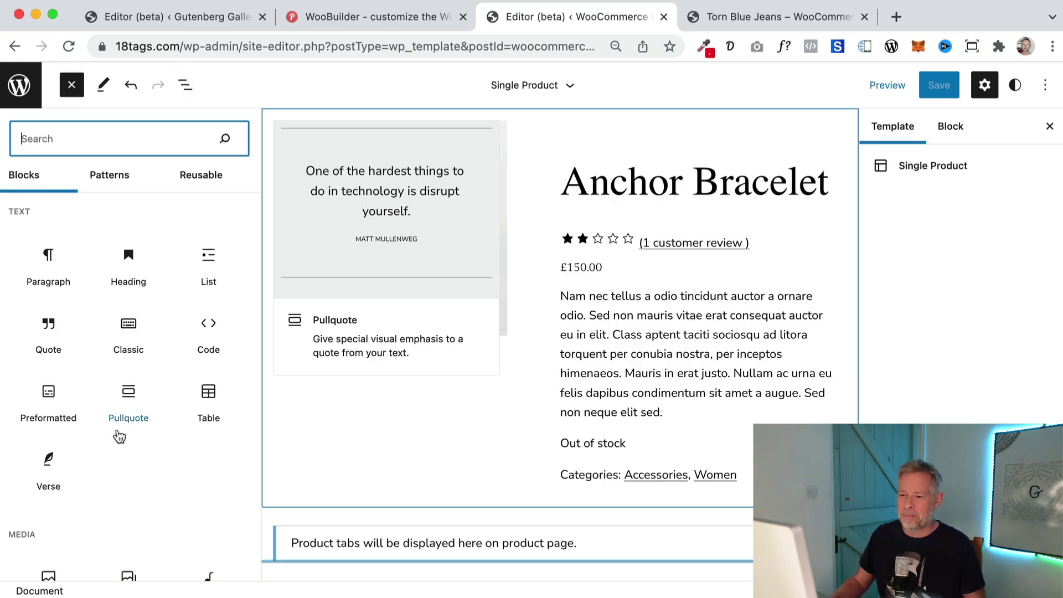
scroll(122, 435, "down", 15)
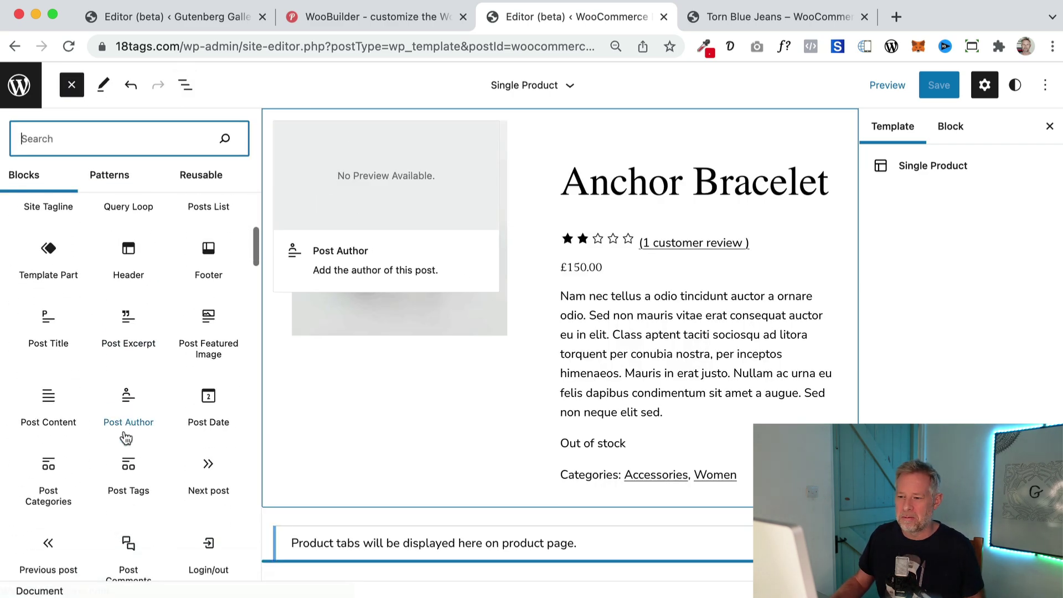
scroll(125, 435, "down", 15)
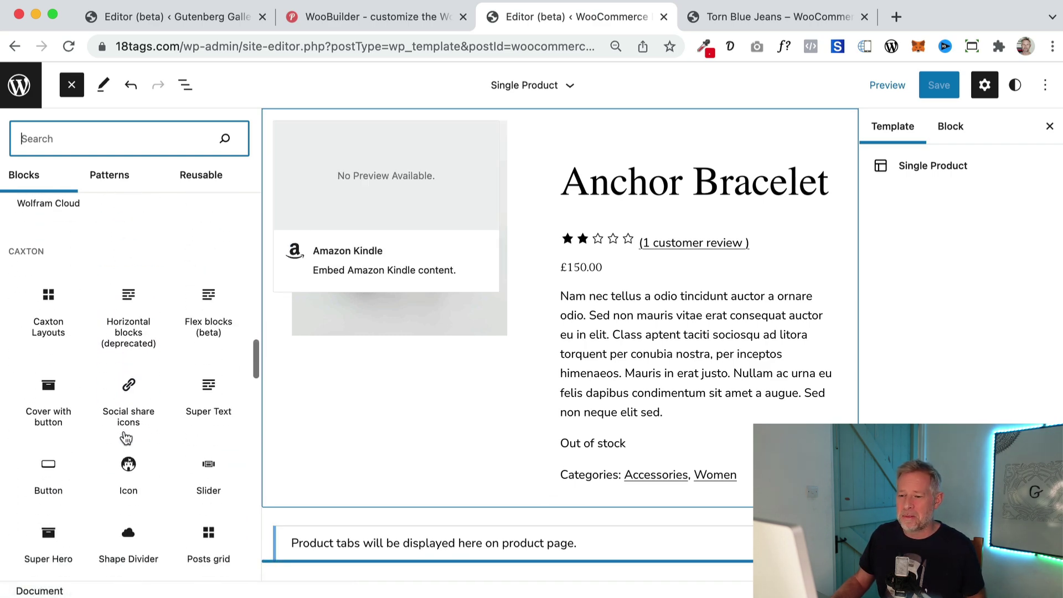
scroll(124, 431, "down", 3)
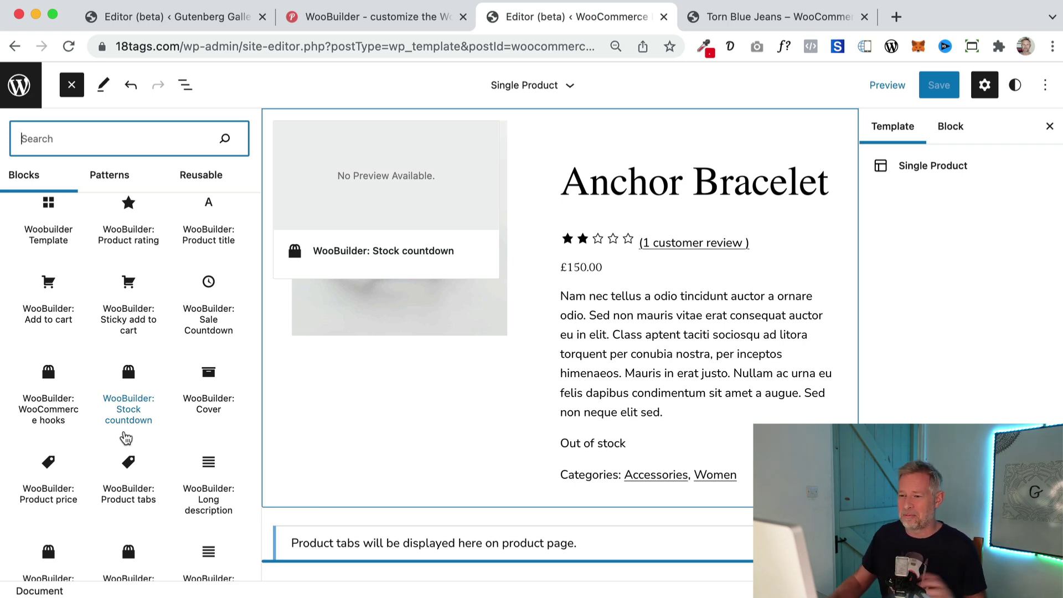
left_click(71, 85)
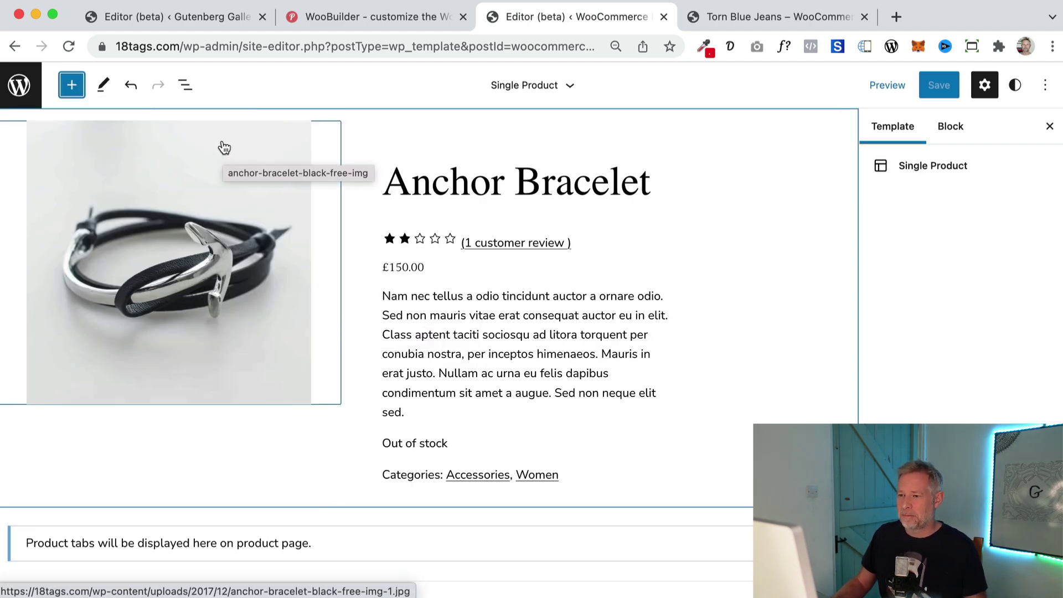
Set the product images column width to 90 and save the template.
left_click(185, 85)
left_click(119, 199)
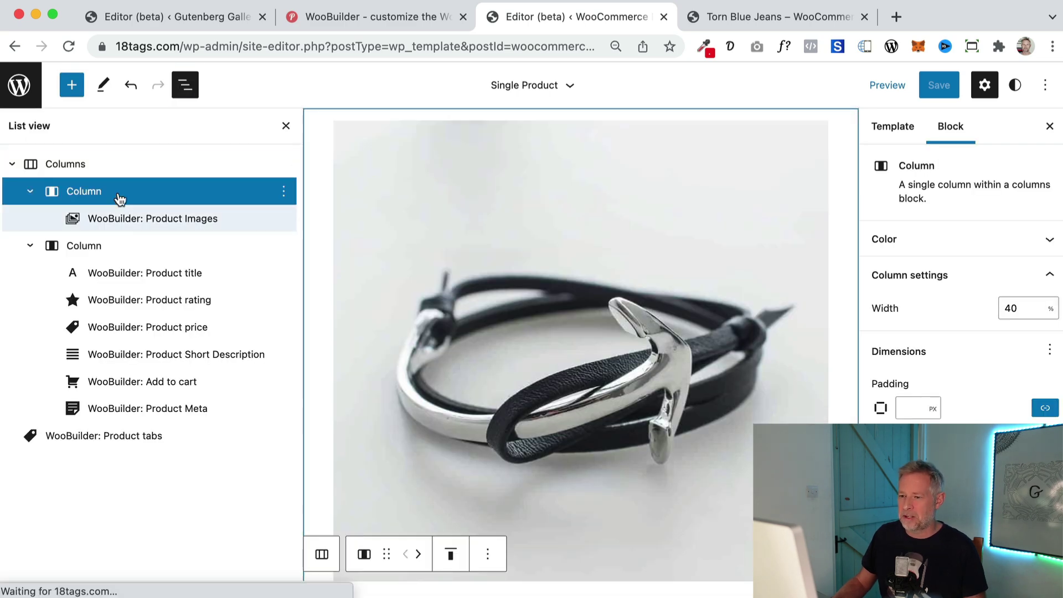
left_click_drag(1023, 309, 964, 307)
type("90")
left_click(941, 86)
left_click(958, 86)
Reload the Torn Blue Jeans product page to check the column change.
left_click(780, 21)
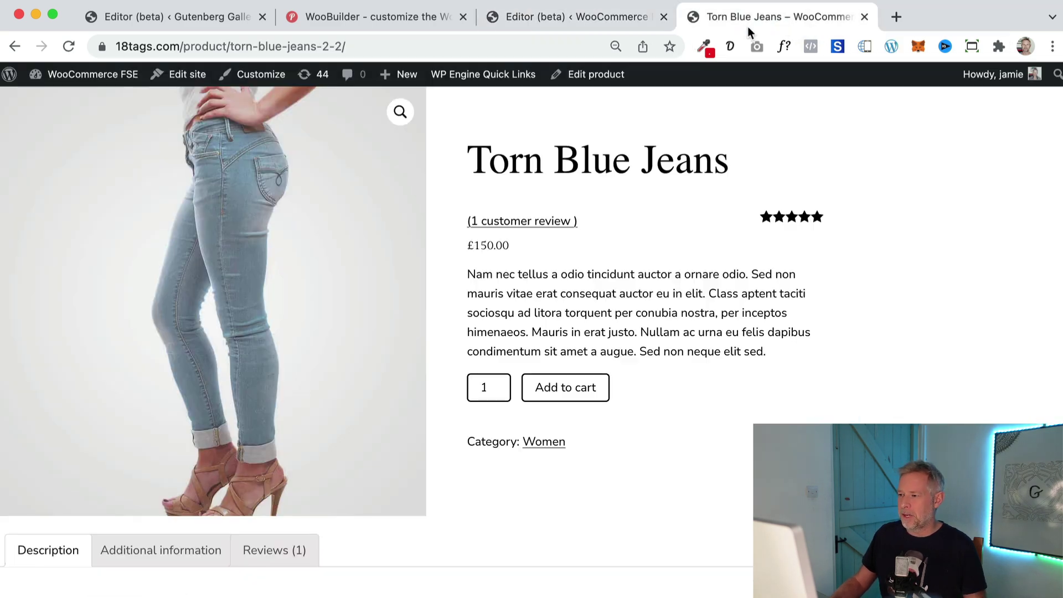
left_click(551, 47)
key("Return")
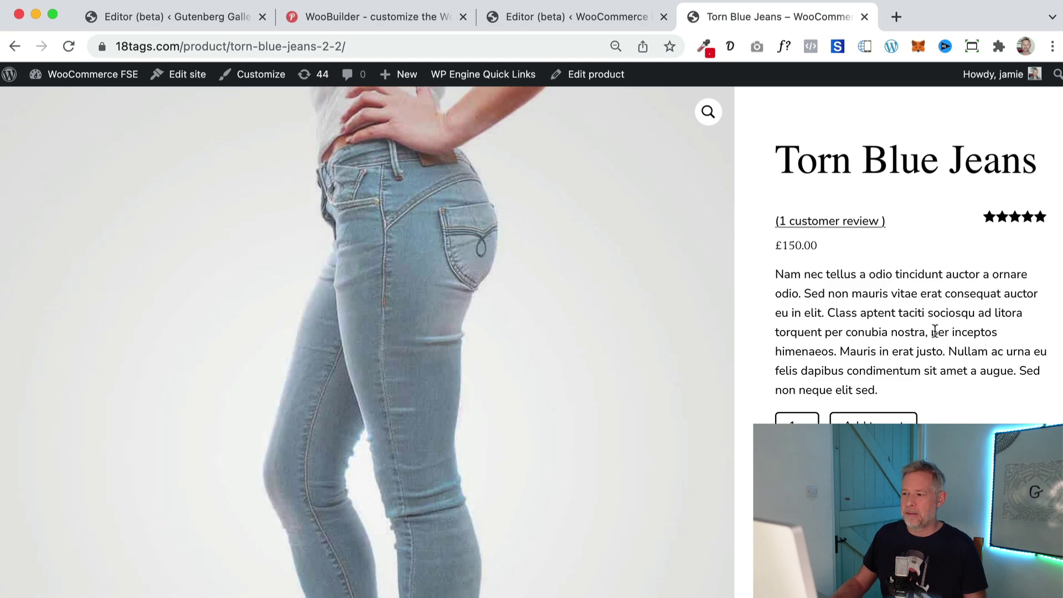
scroll(996, 398, "down", 3)
scroll(995, 397, "up", 3)
Move the product images column after the details column and save the template.
left_click(581, 17)
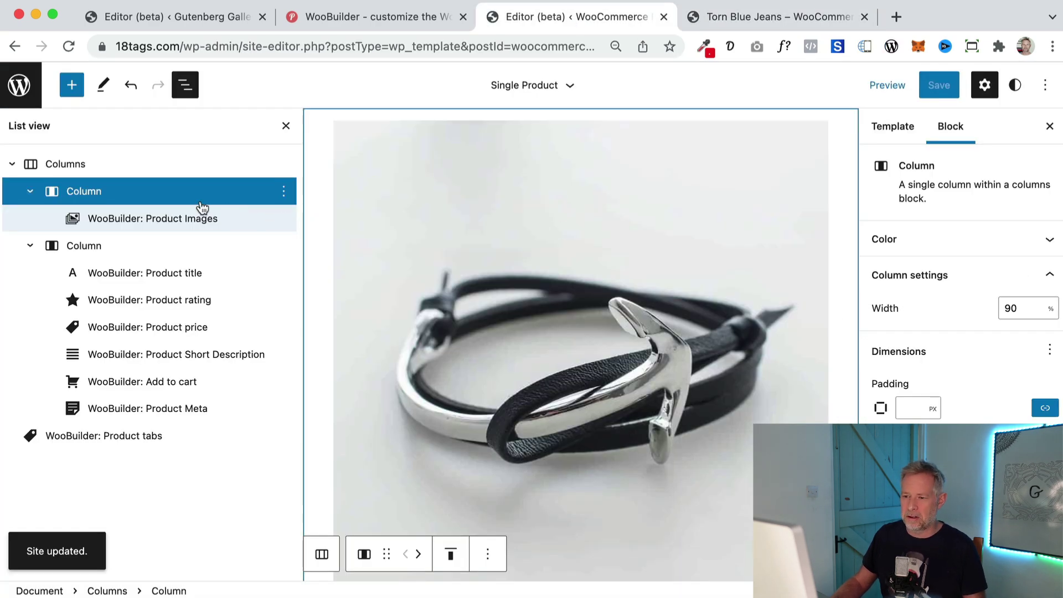
left_click(418, 554)
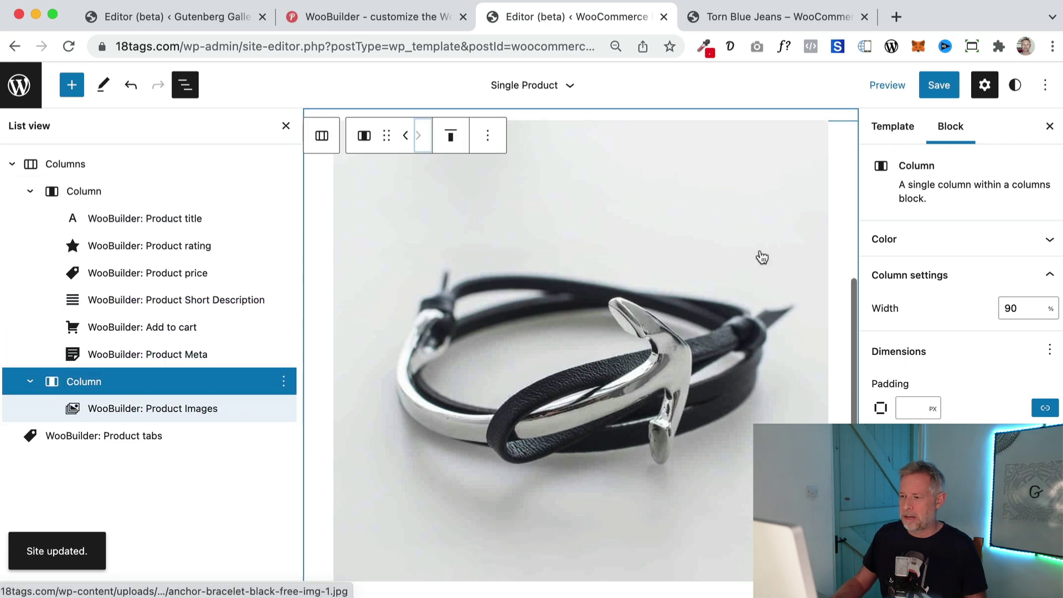
left_click(939, 85)
left_click(966, 85)
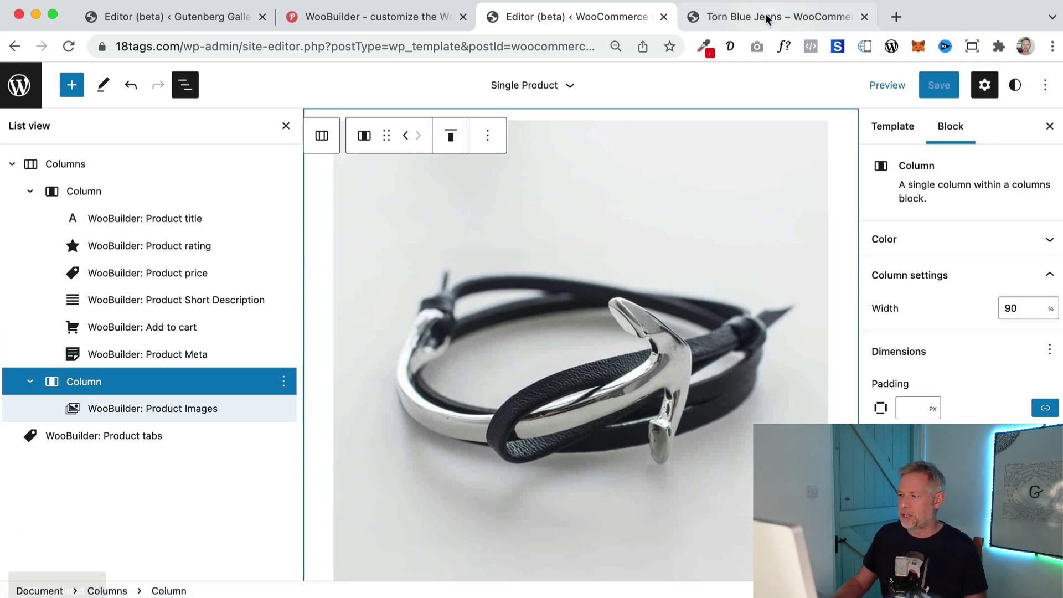
Reload the product page to view the new details-left, images-right layout.
left_click(771, 17)
left_click(527, 46)
key("Return")
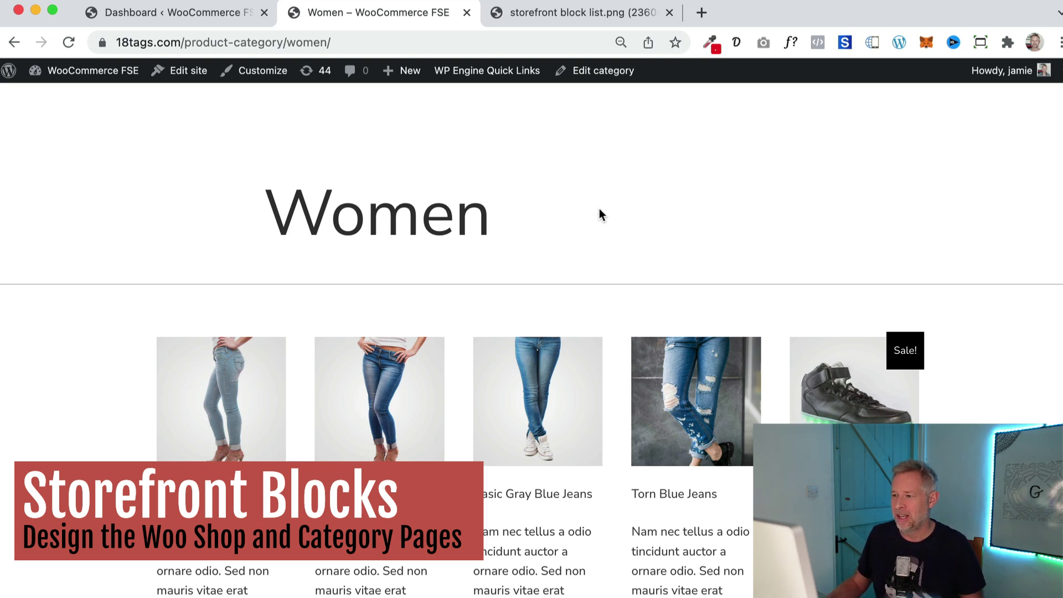
left_click(592, 17)
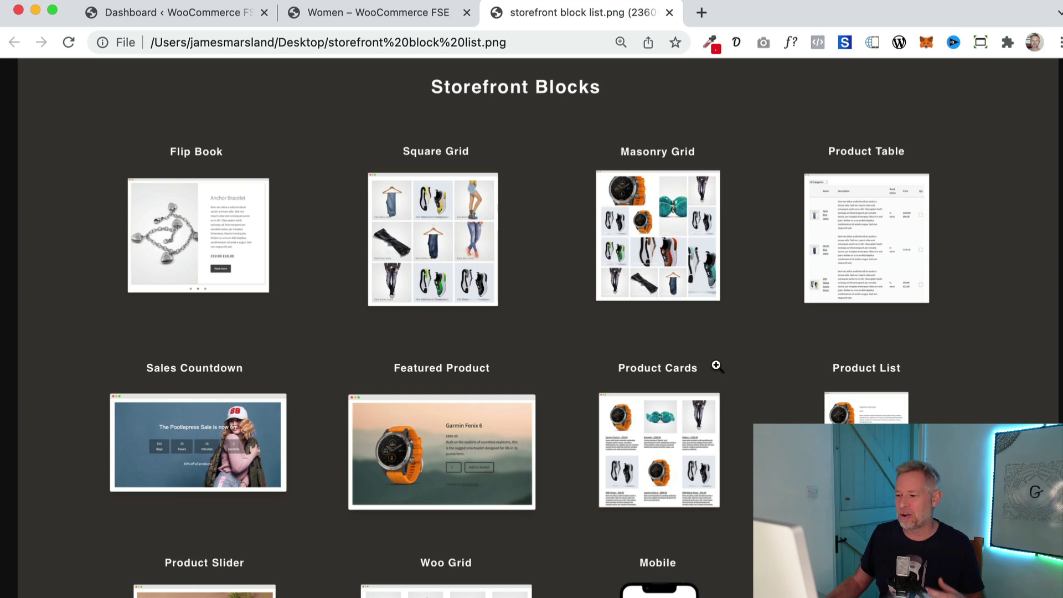
scroll(709, 347, "down", 3)
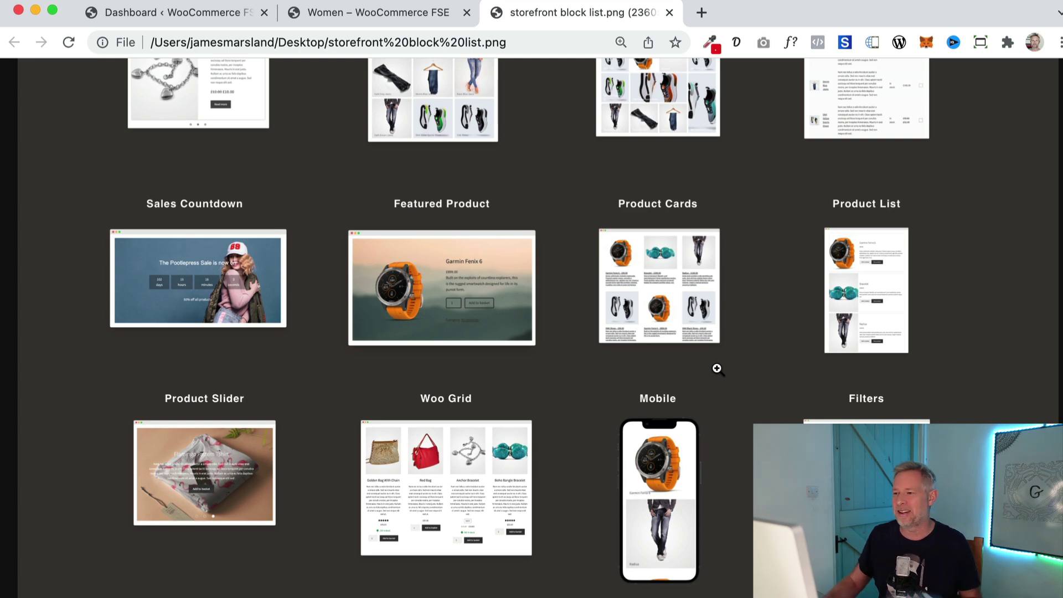
scroll(717, 369, "up", 3)
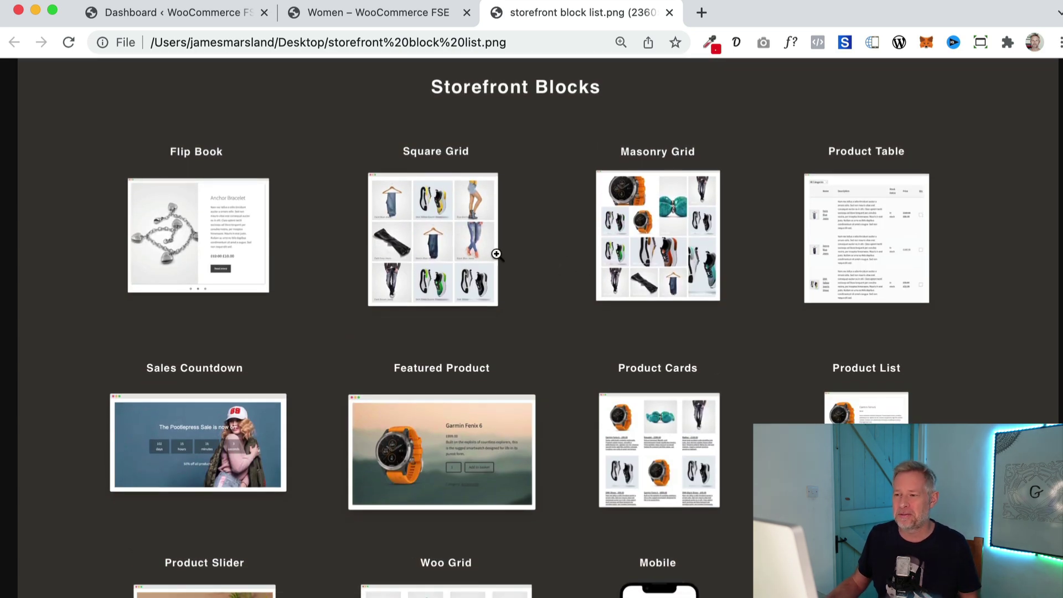
left_click(380, 20)
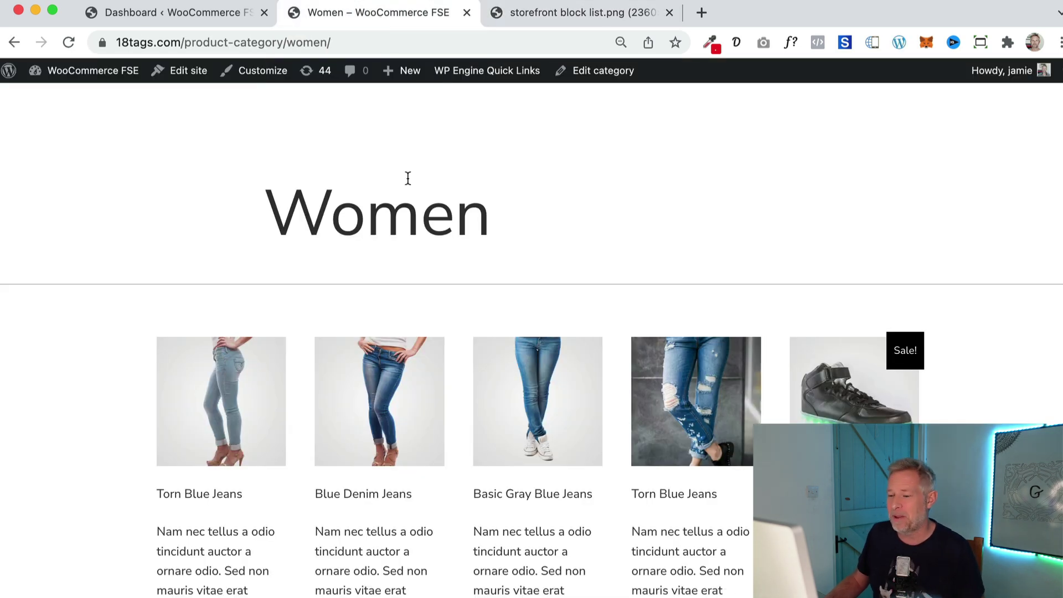
From the WordPress dashboard, open Appearance > Editor.
left_click(216, 15)
mouse_move(53, 445)
left_click(139, 471)
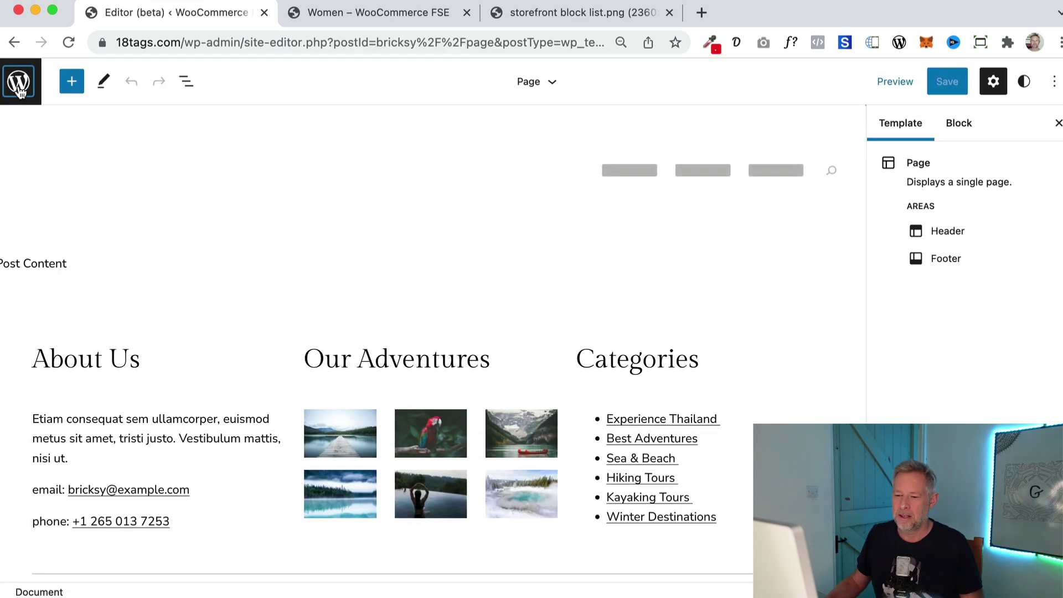
Open the Product Category template and select its Product Category/Tag Title block in List View.
left_click(18, 83)
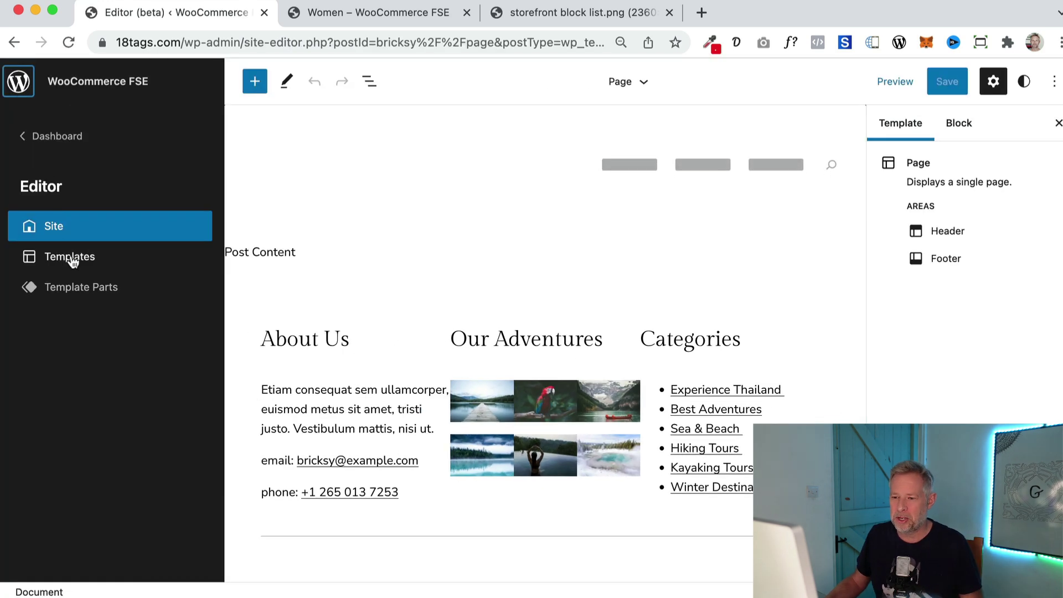
left_click(67, 256)
scroll(437, 421, "down", 6)
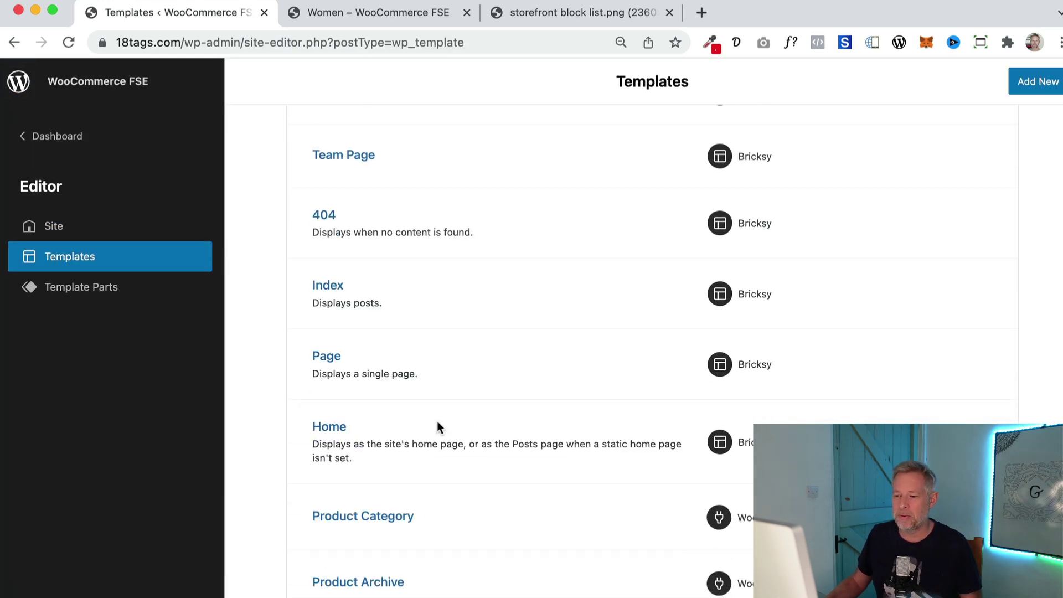
scroll(440, 418, "up", 12)
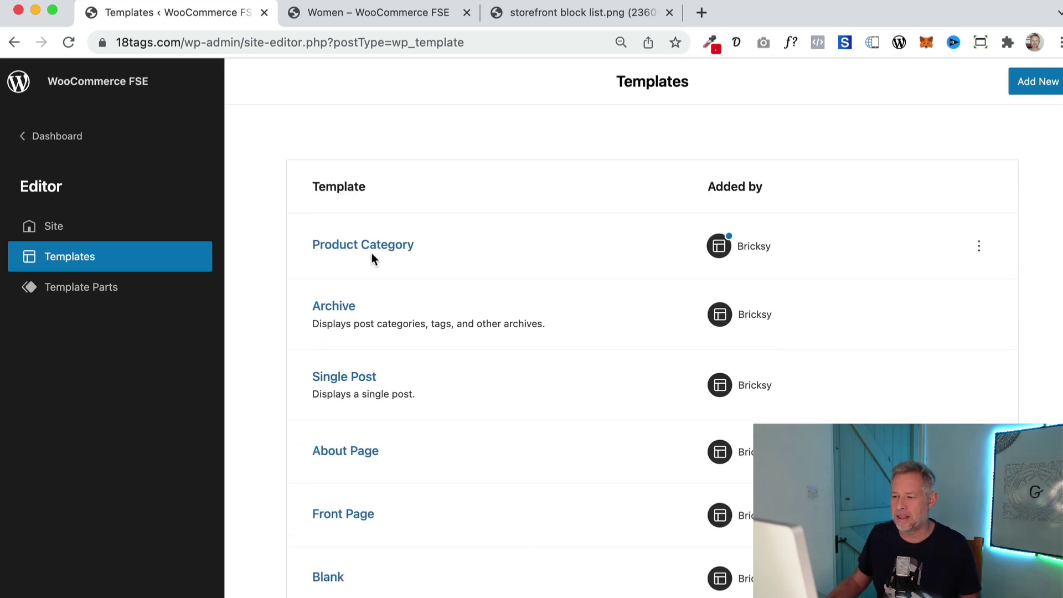
left_click(382, 252)
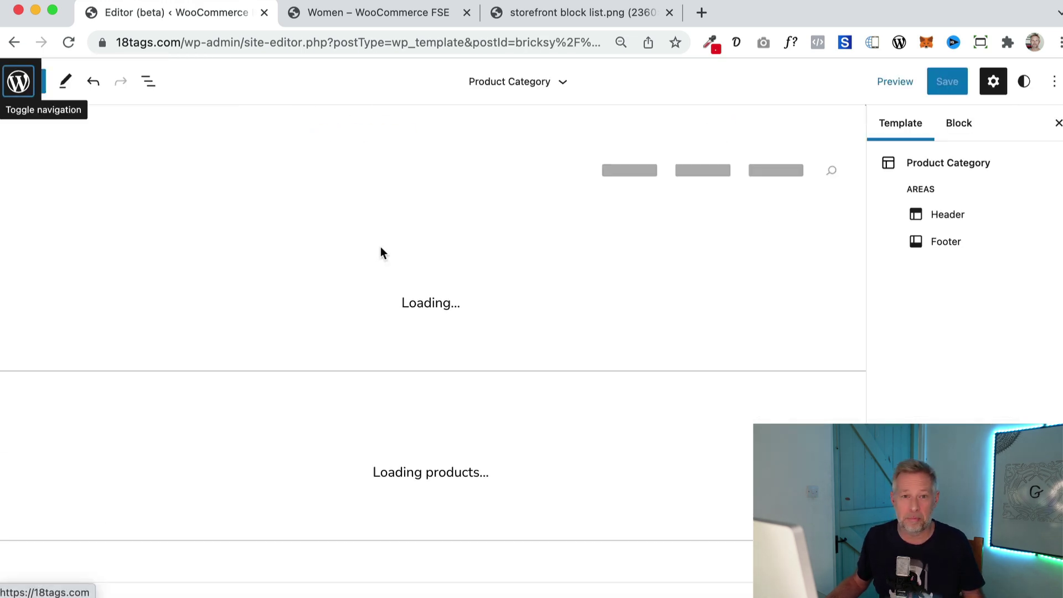
scroll(432, 550, "down", 6)
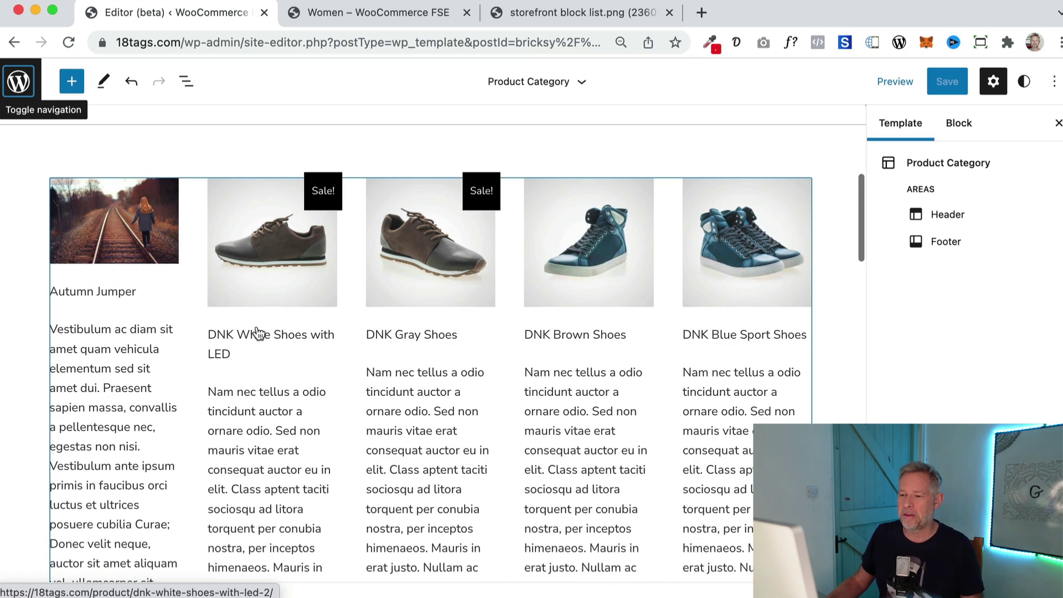
left_click(185, 82)
left_click(161, 354)
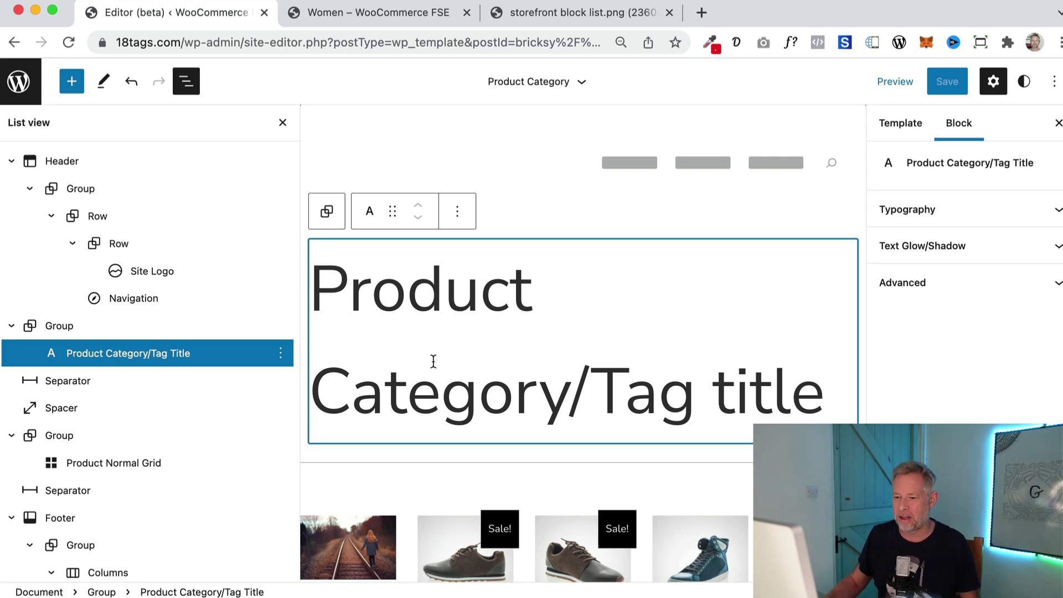
Delete the Product Normal Grid and insert a Masonry Product Grid after the group using /ma.
left_click(134, 464)
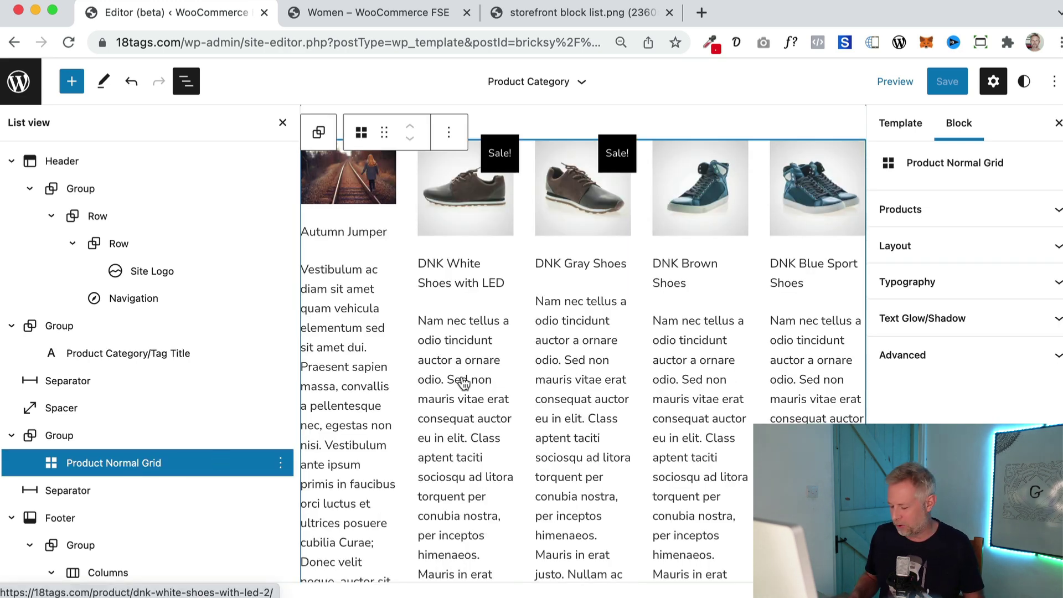
key("BackSpace")
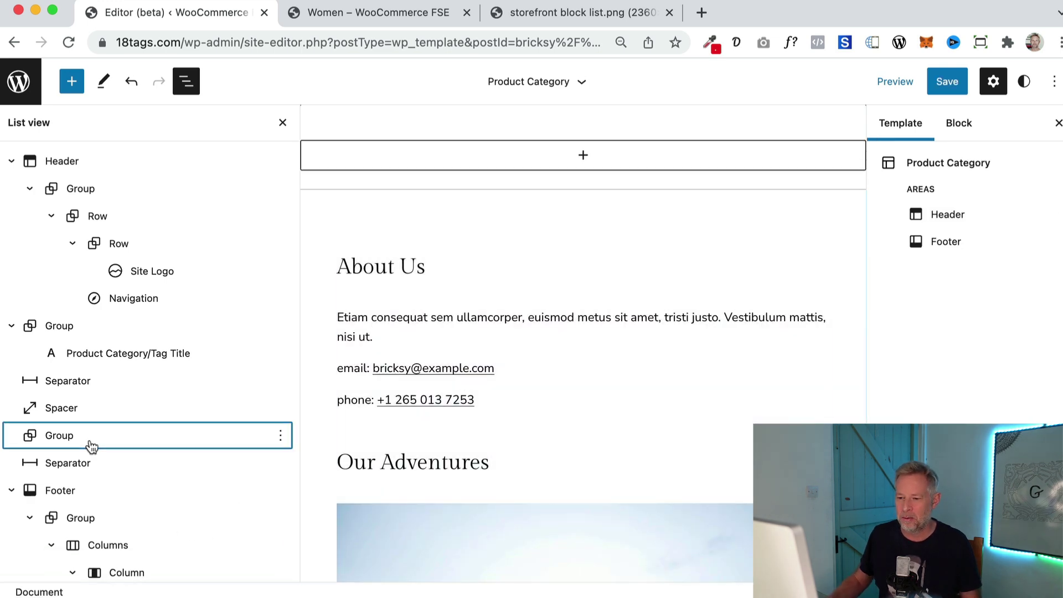
left_click(88, 438)
left_click(277, 437)
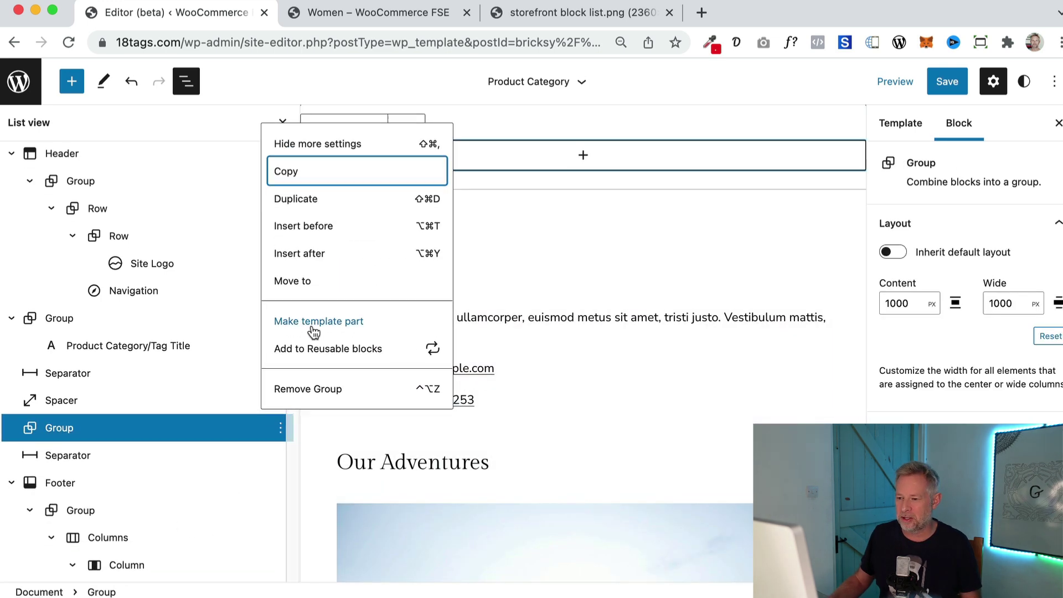
left_click(317, 253)
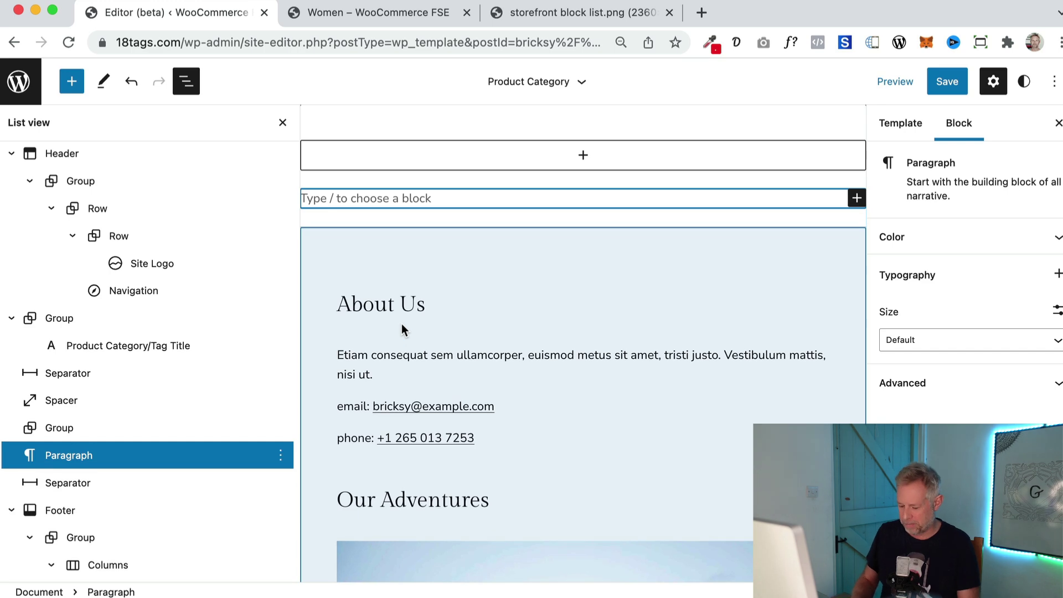
type("/ma")
key("Return")
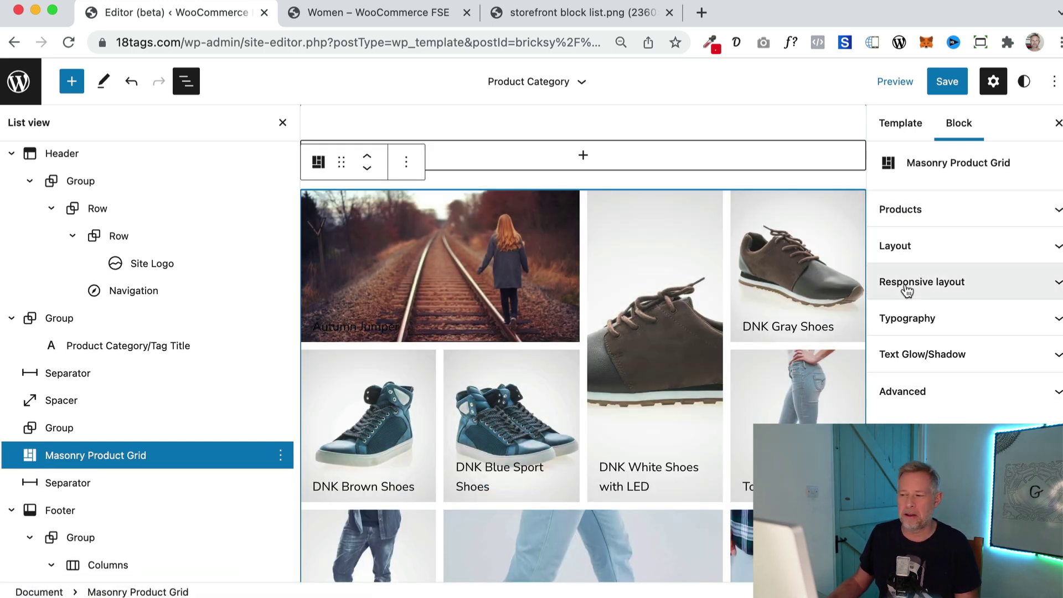
Set the Masonry grid's gap to 9 and switch on Inherit global query under Products.
left_click(937, 247)
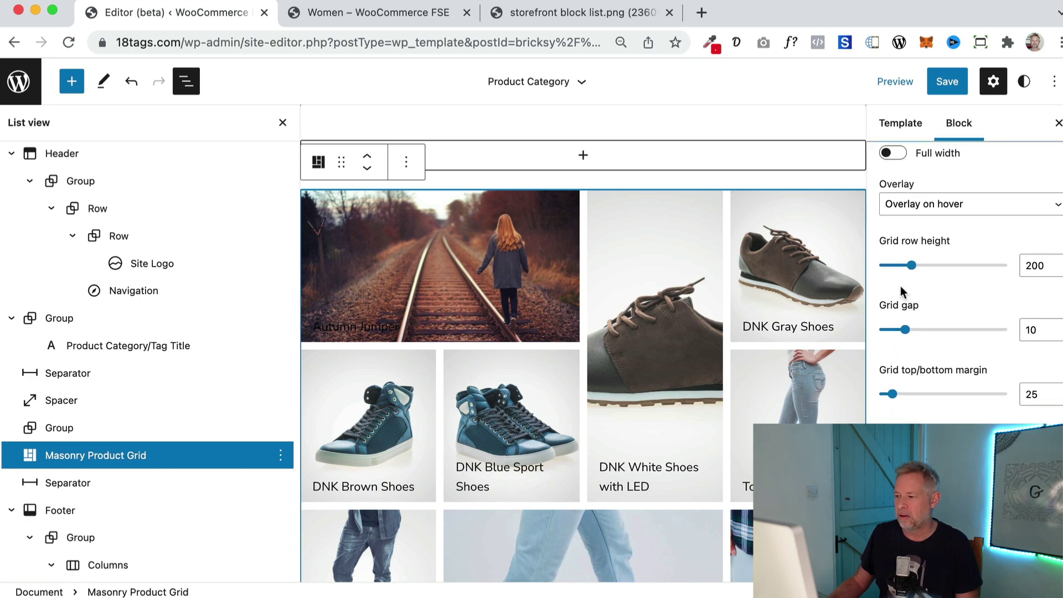
mouse_move(906, 333)
left_mouse_down()
mouse_move(880, 332)
mouse_move(966, 333)
mouse_move(880, 333)
mouse_move(905, 334)
left_mouse_up()
scroll(930, 305, "up", 3)
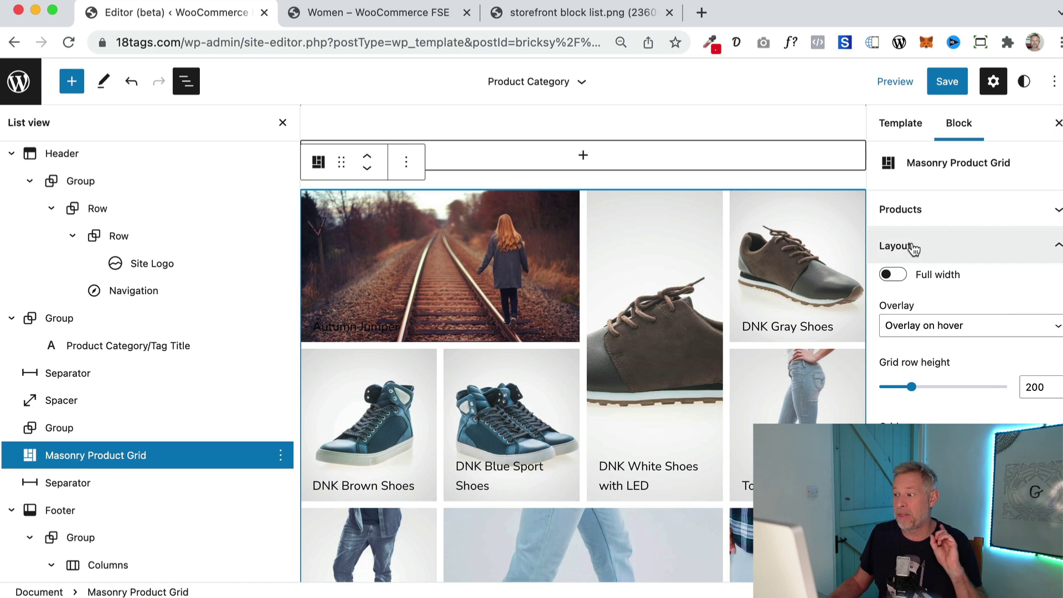
left_click(964, 210)
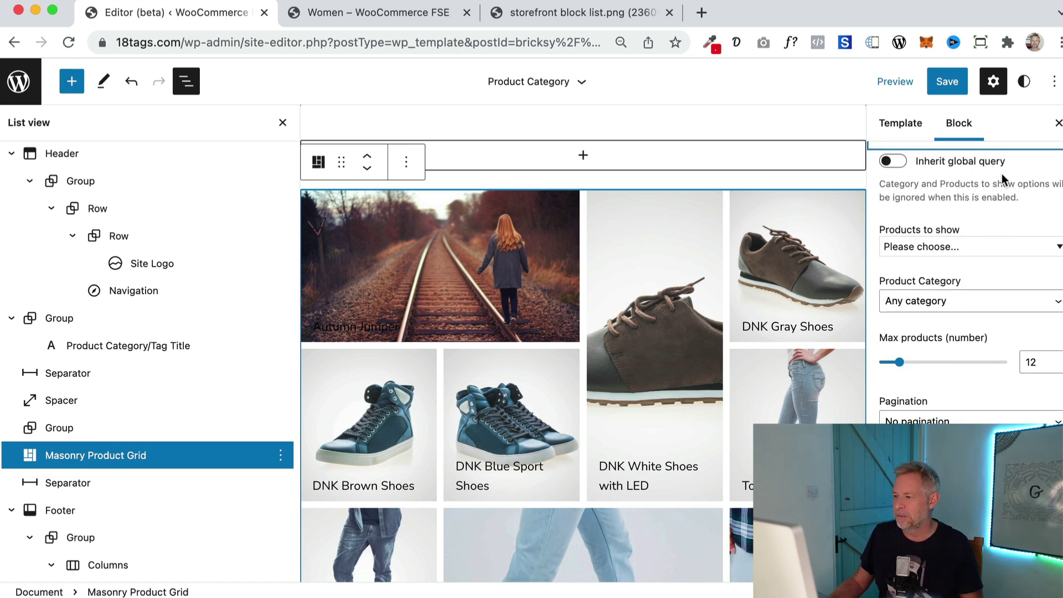
scroll(1009, 167, "up", 2)
left_click_drag(1015, 204, 885, 215)
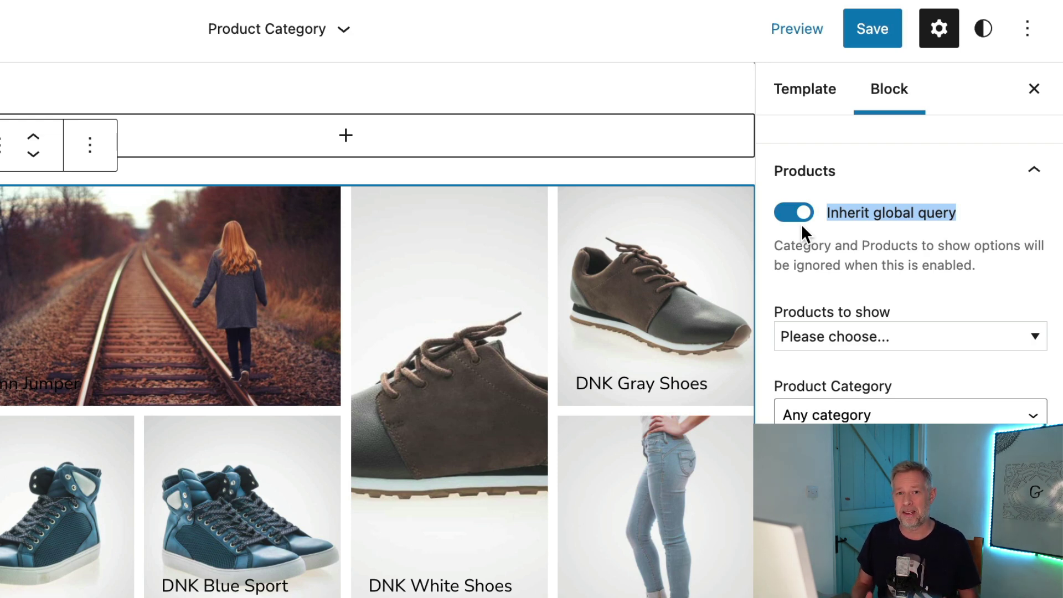
Save the template and reload the Women category page to see the masonry grid.
left_click(869, 33)
left_click(382, 13)
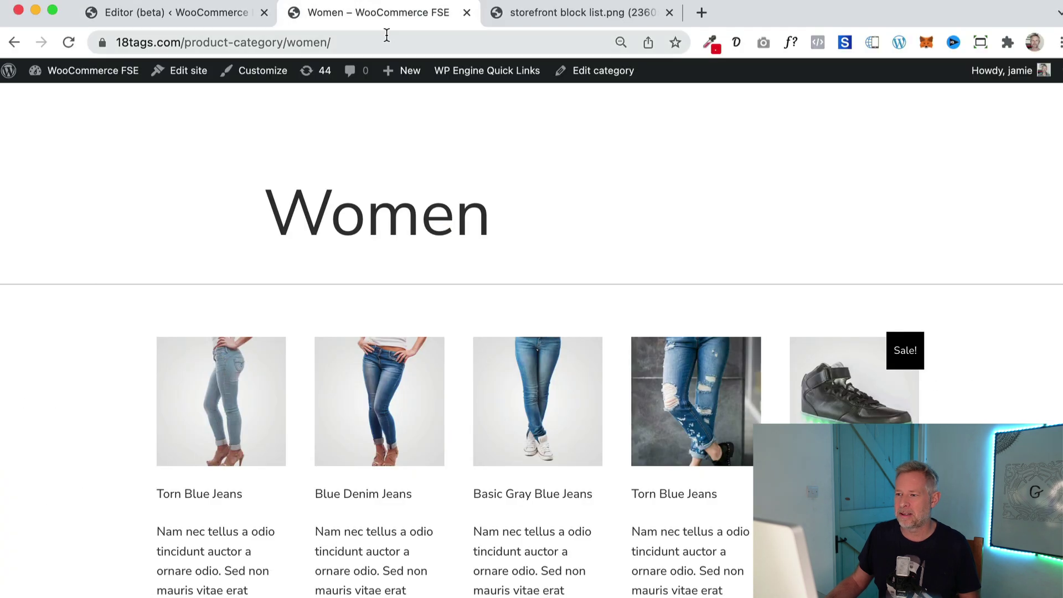
left_click(386, 35)
key("Return")
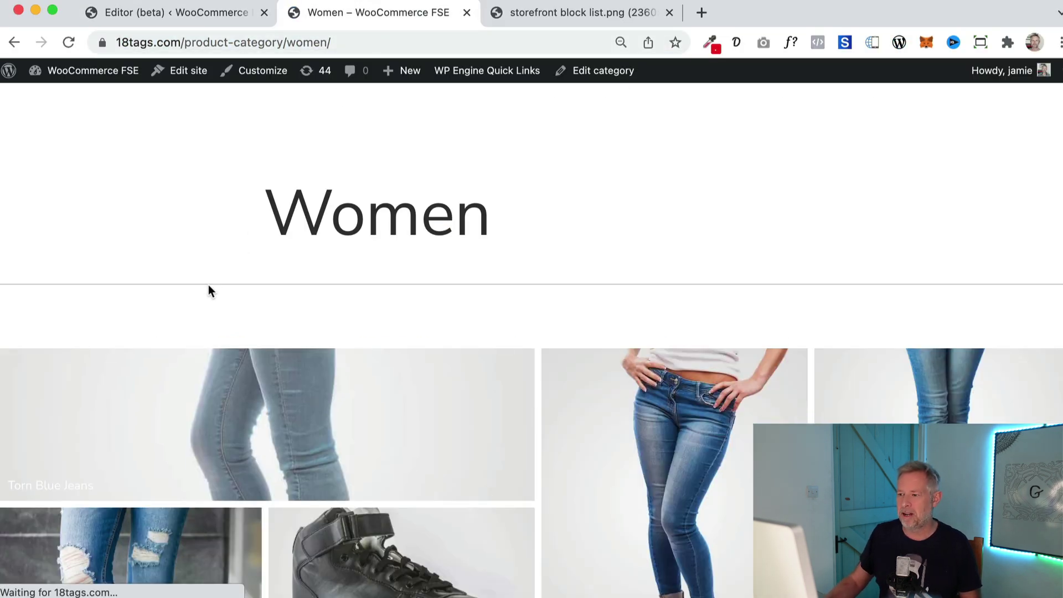
scroll(208, 284, "down", 3)
scroll(209, 291, "down", 5)
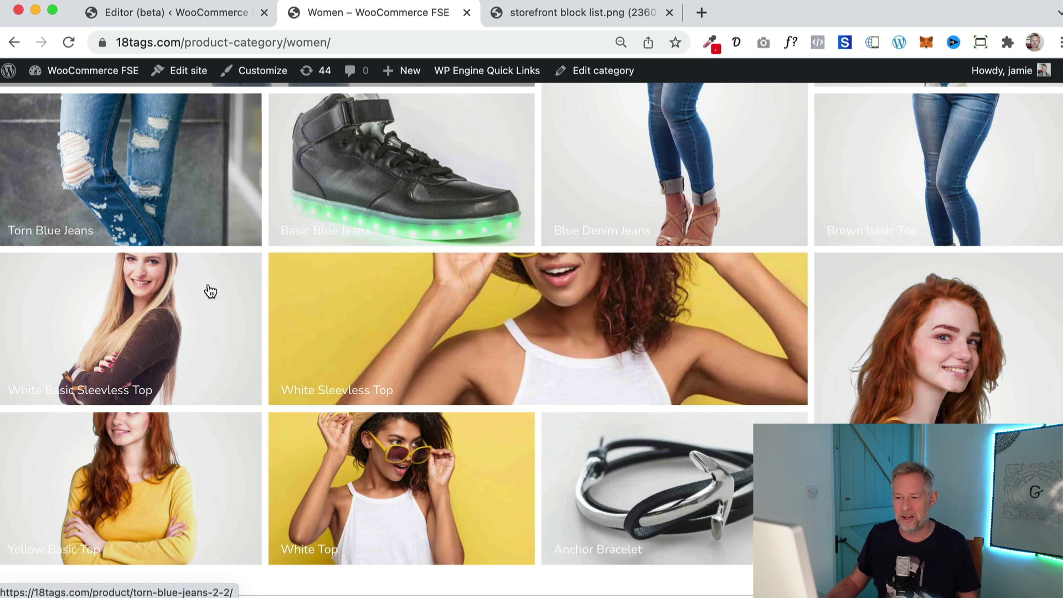
scroll(209, 290, "up", 10)
Open the Men category page and scroll through its masonry product tiles.
left_click(615, 156)
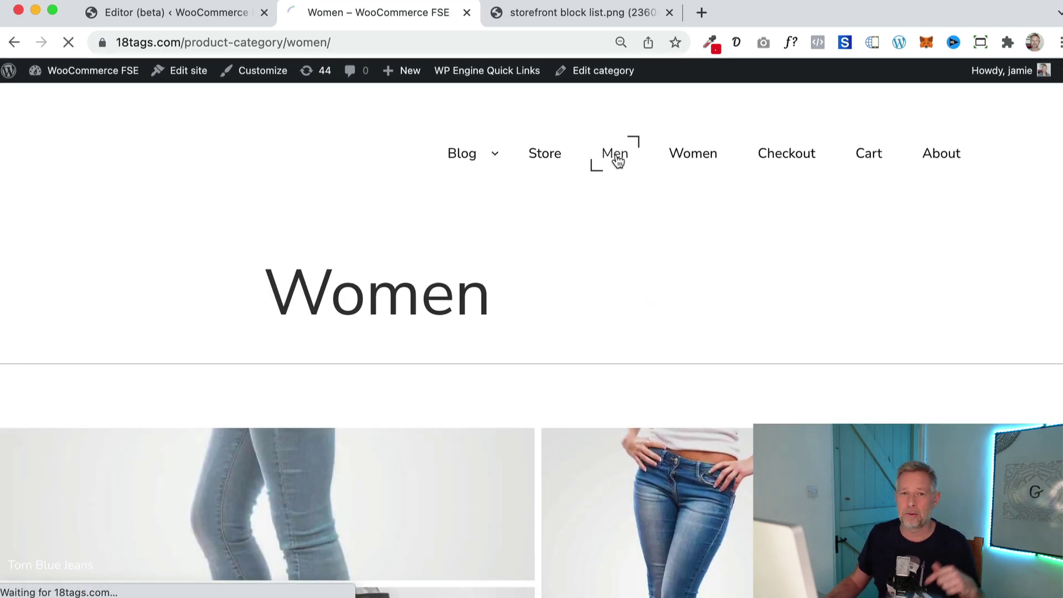
scroll(609, 327, "down", 5)
scroll(609, 328, "down", 1)
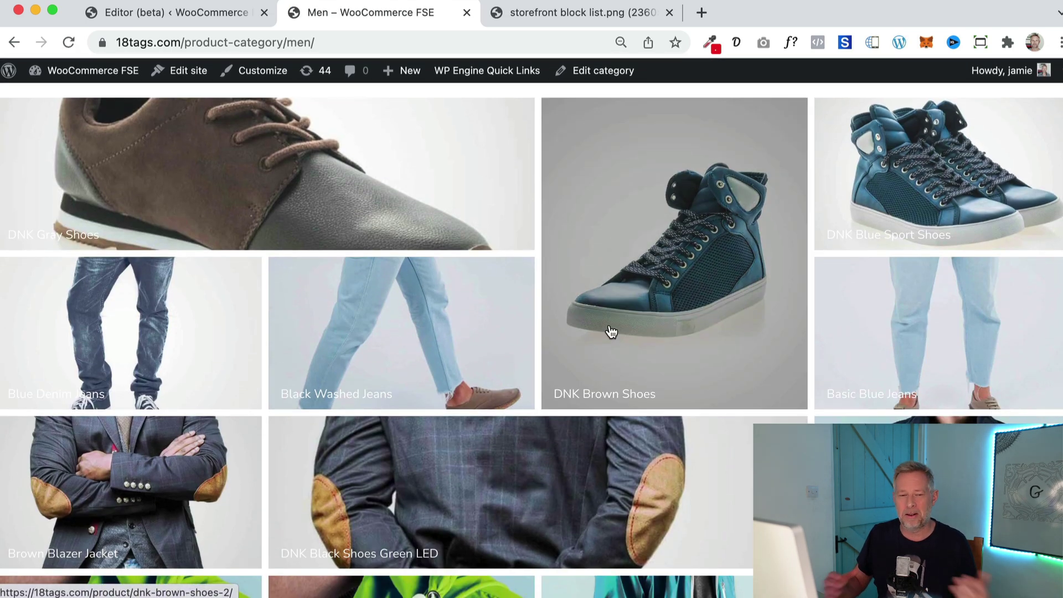